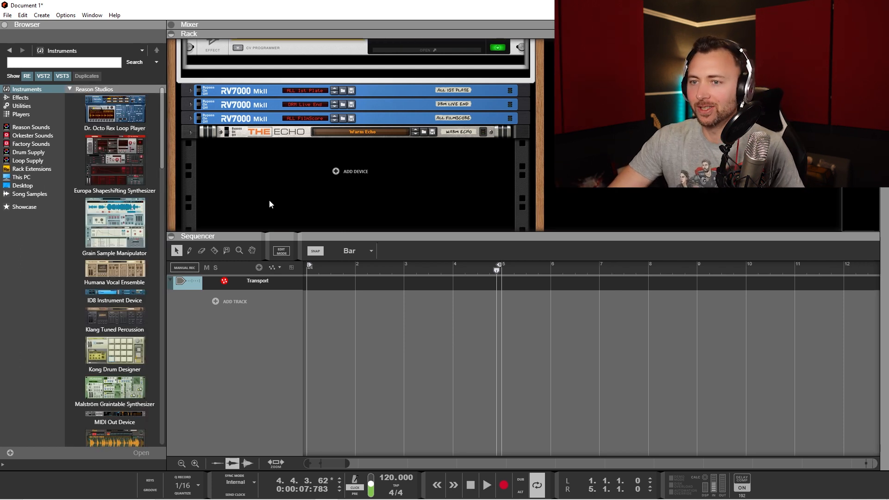
Step: Add a Kong Drum Designer from the instruments list to the empty area of the rack
left_click(6, 28)
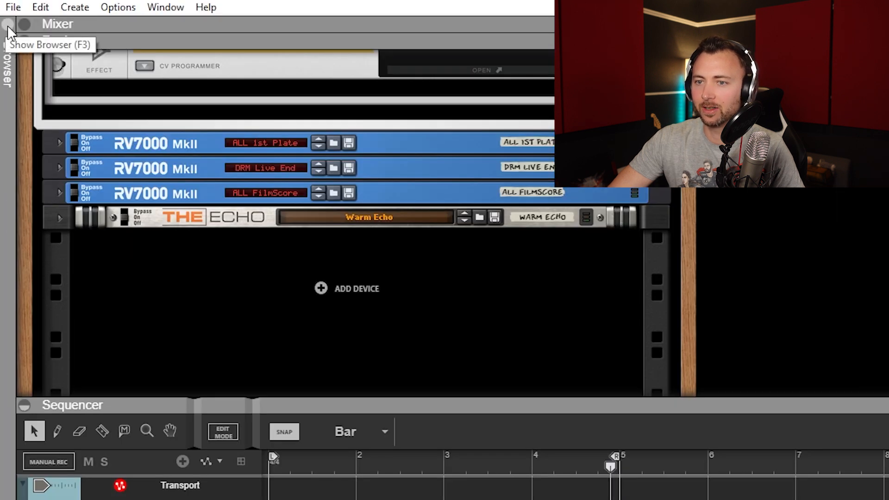
left_click(8, 27)
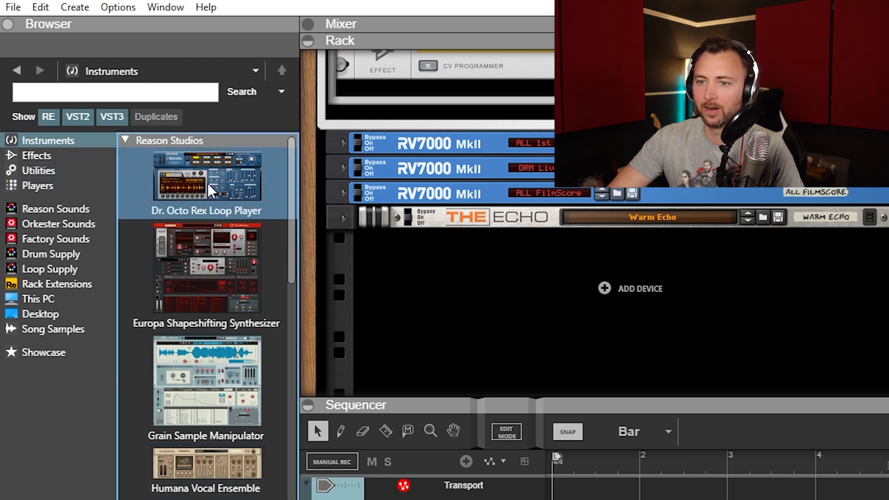
left_click(44, 142)
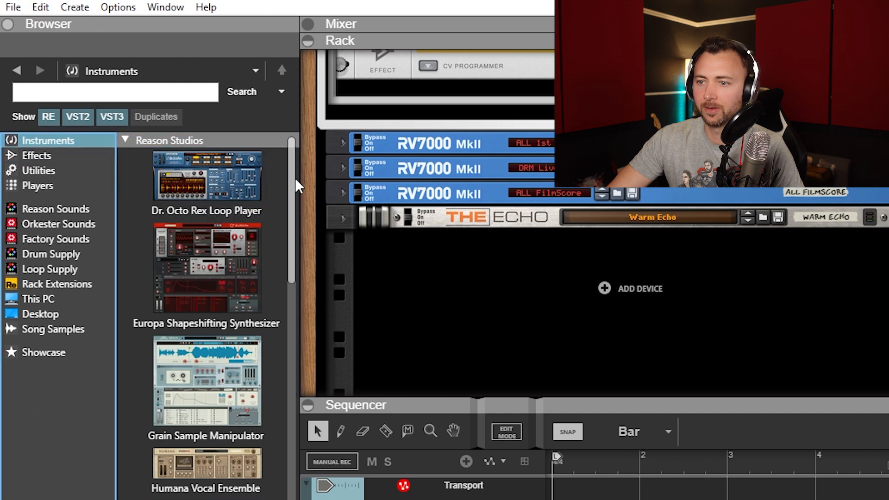
left_click_drag(293, 178, 288, 232)
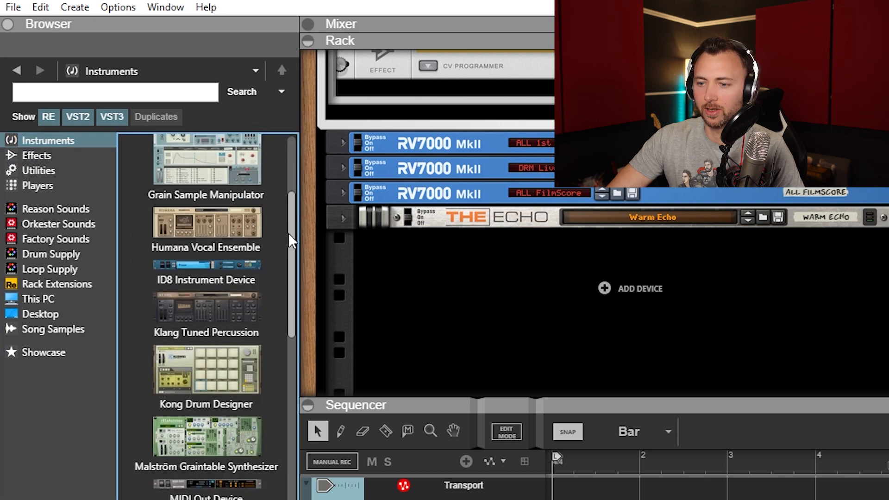
left_click_drag(201, 374, 710, 296)
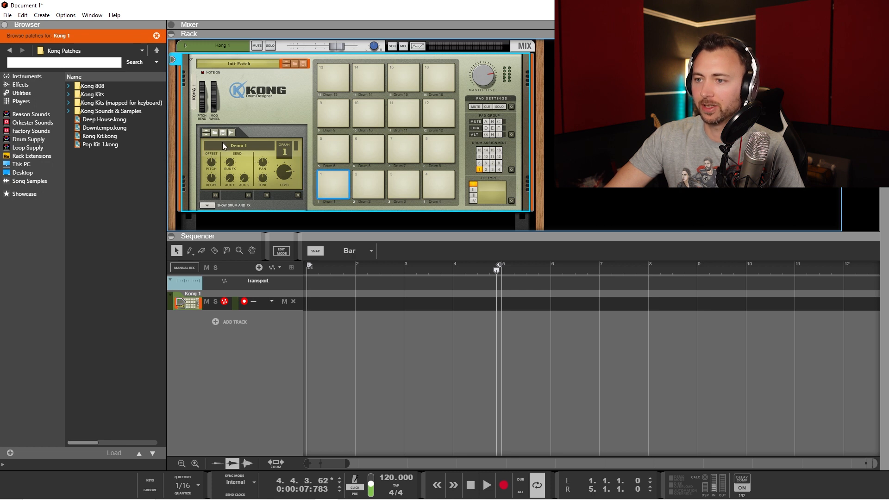
Step: Browse the bass drum patches for Kong's Drum 1, and look at the Drum Supply folders
left_click(215, 132)
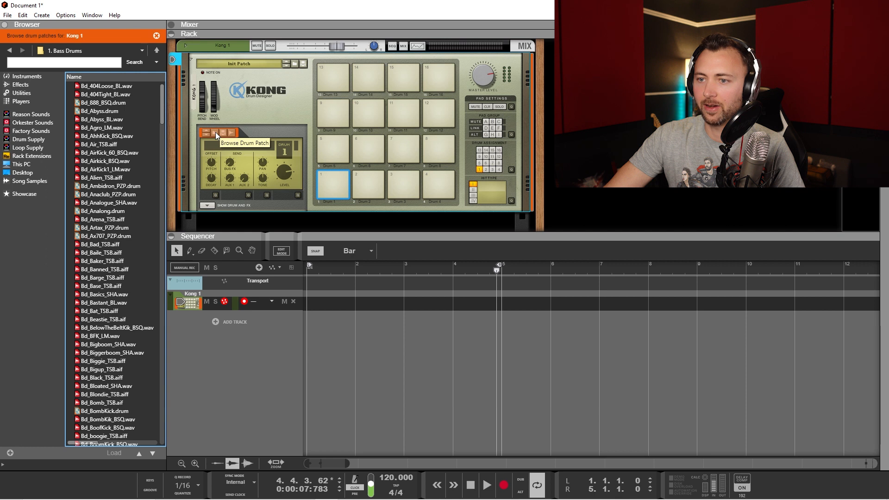
left_click(98, 111)
mouse_move(162, 106)
left_mouse_down()
mouse_move(160, 140)
mouse_move(161, 105)
left_mouse_up()
left_click(102, 161)
left_click(28, 138)
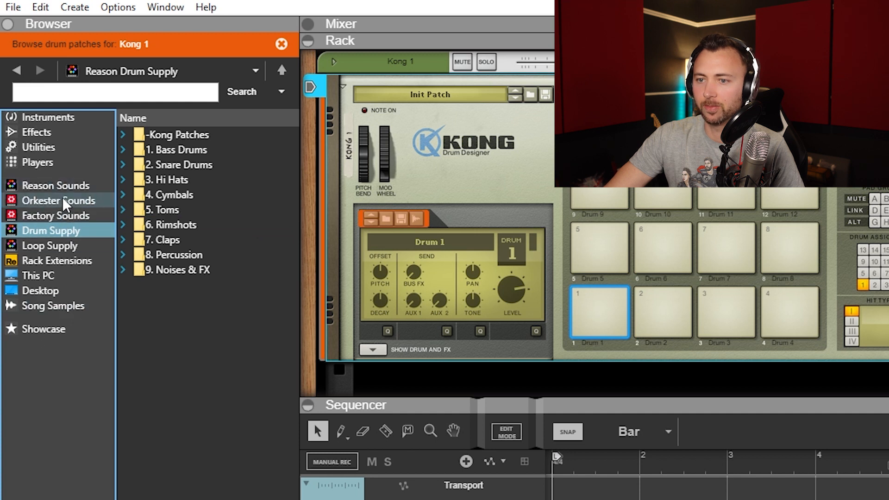
Step: Browse the Factory Sounds through Redrum Drum Kits and xclusive drums-sorted to the 01_BassDrums samples
left_click(58, 215)
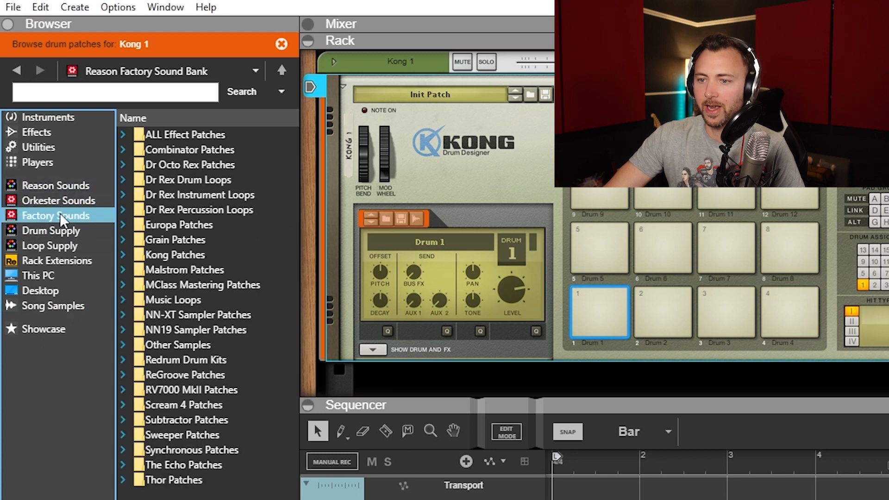
double_click(177, 360)
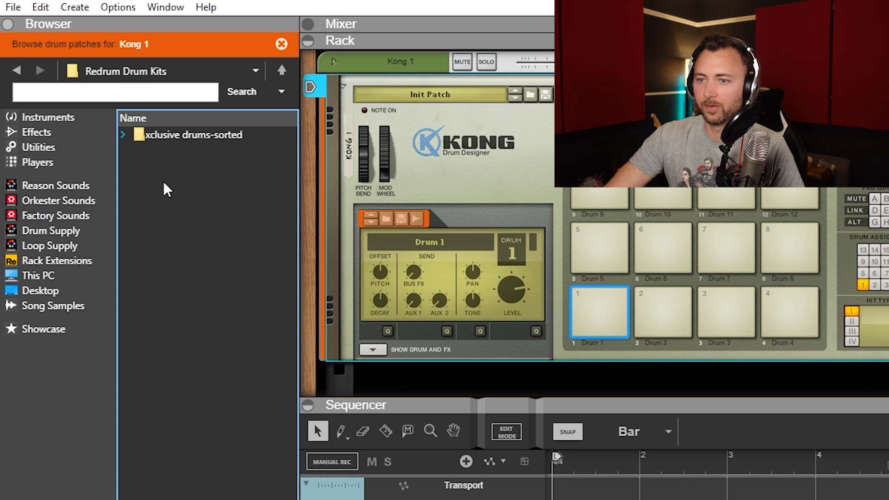
left_click(175, 135)
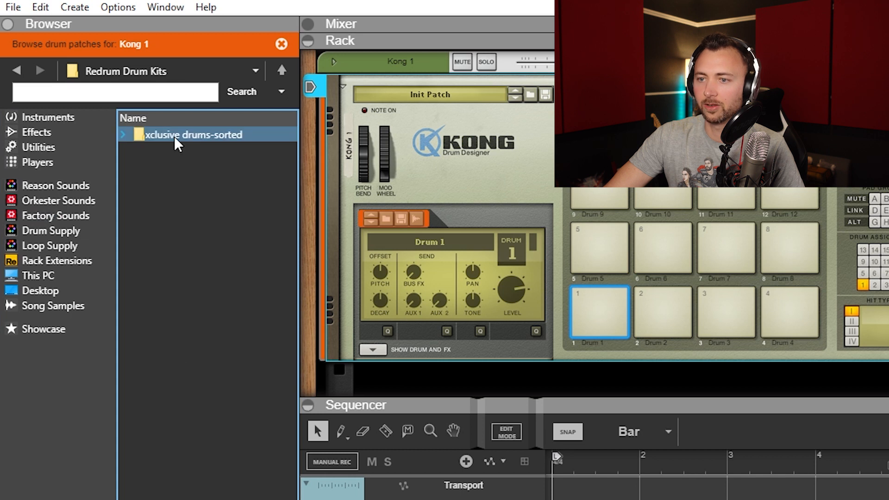
double_click(177, 134)
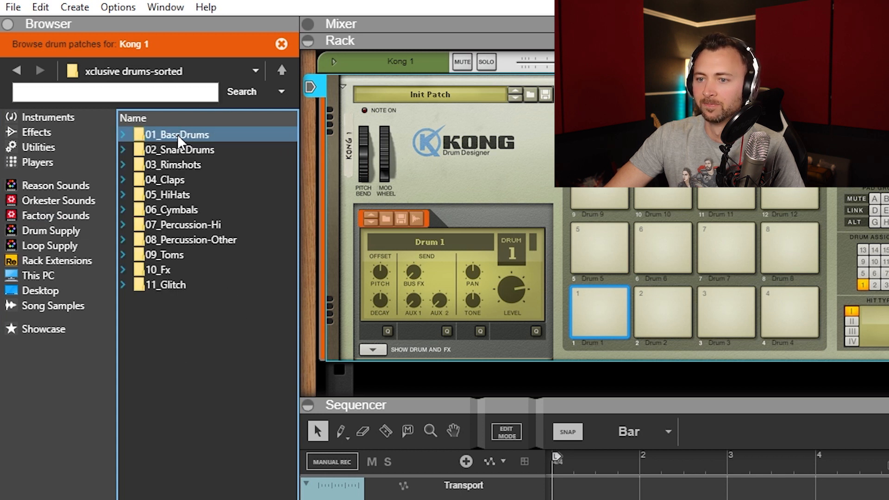
double_click(170, 136)
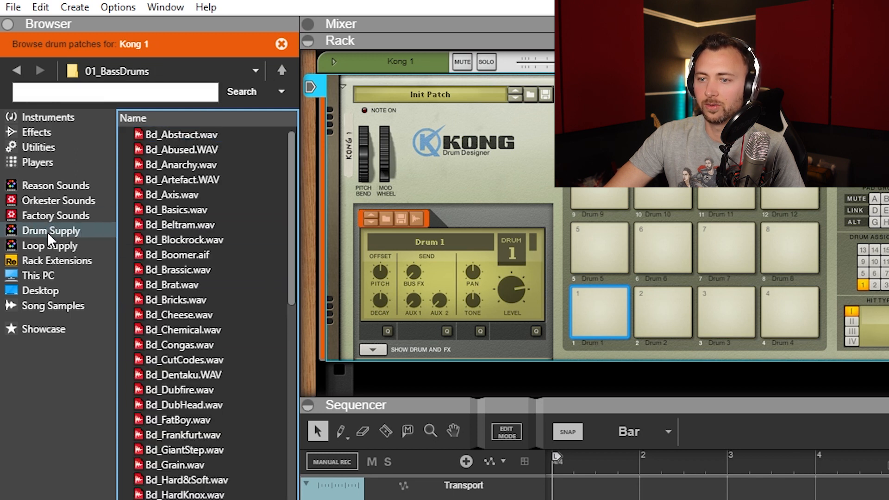
Step: Browse the Factory Sounds' Kong Patches down to the Kong Sounds & Samples folder
left_click(56, 216)
left_click(158, 255)
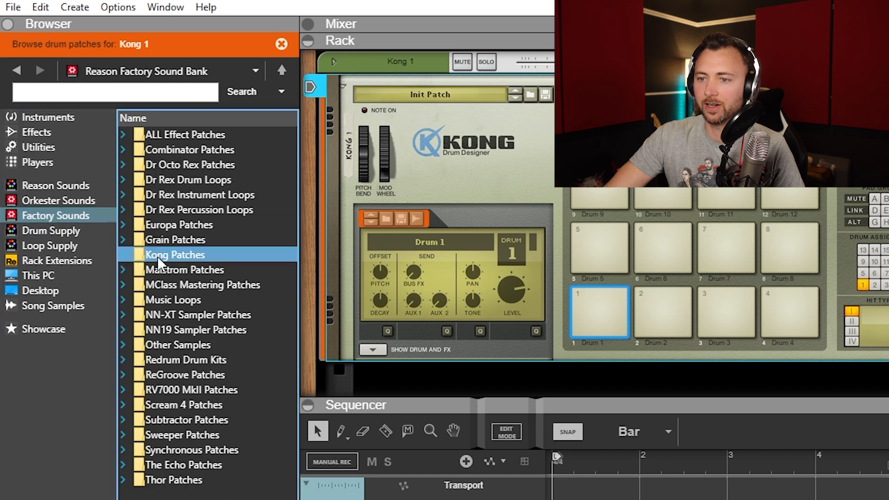
double_click(157, 257)
double_click(180, 161)
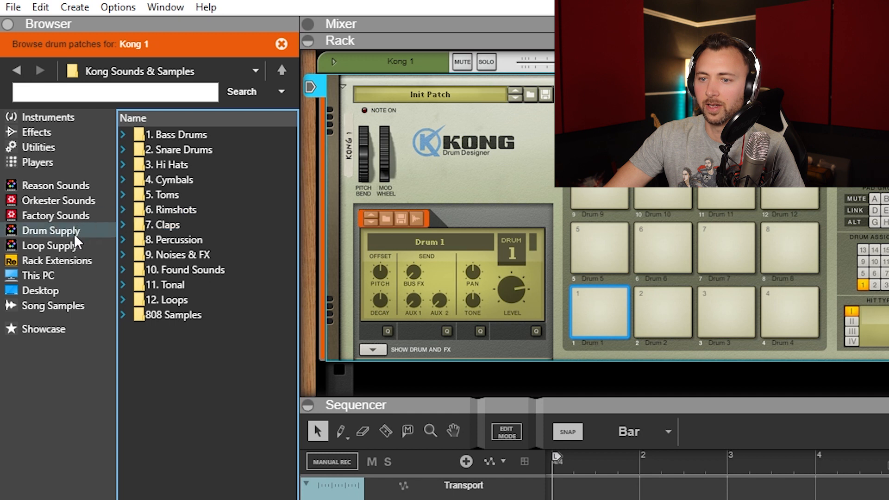
Step: Look through the bass drum samples in the Drum Supply library
left_click(50, 230)
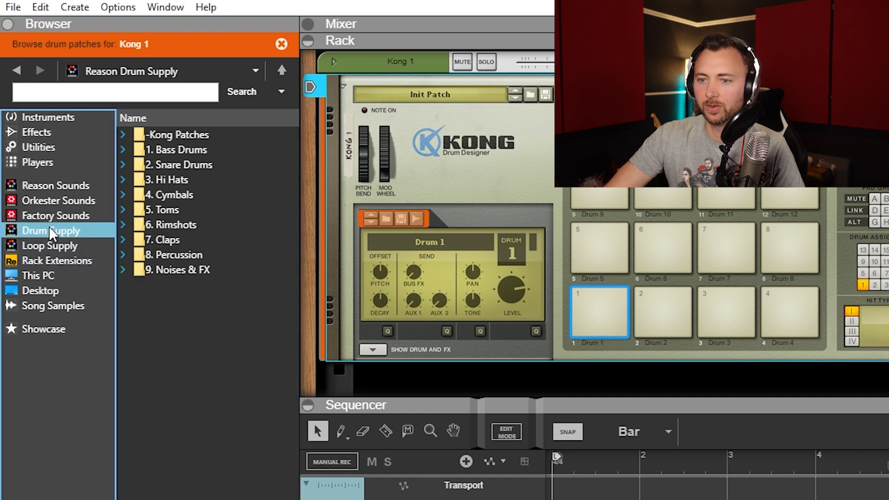
double_click(179, 150)
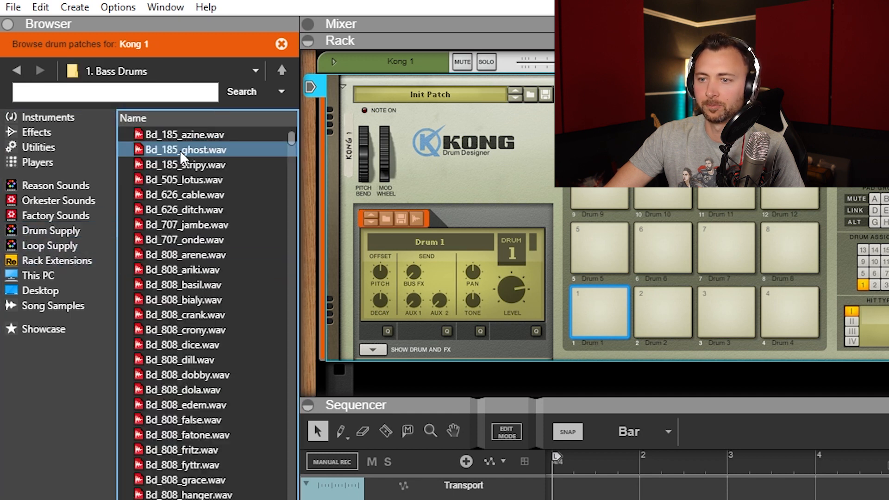
left_click_drag(291, 139, 249, 125)
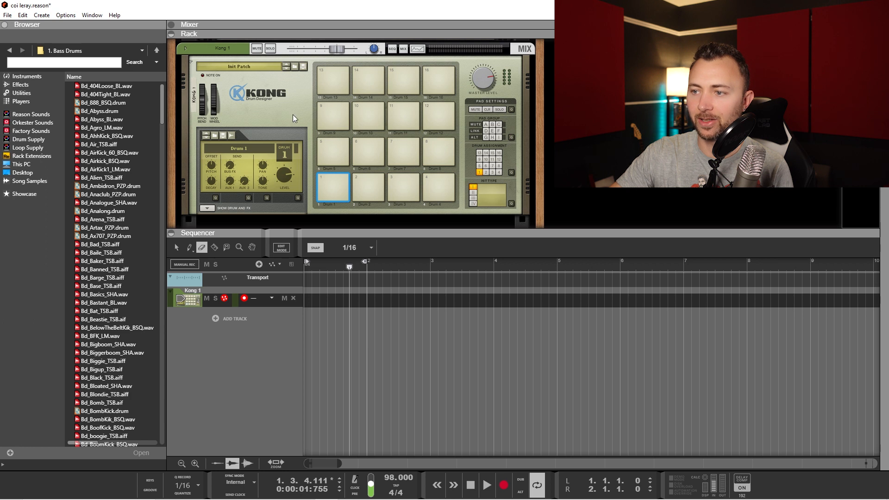
Step: Reset the Kong device so that all its pads are empty
right_click(302, 116)
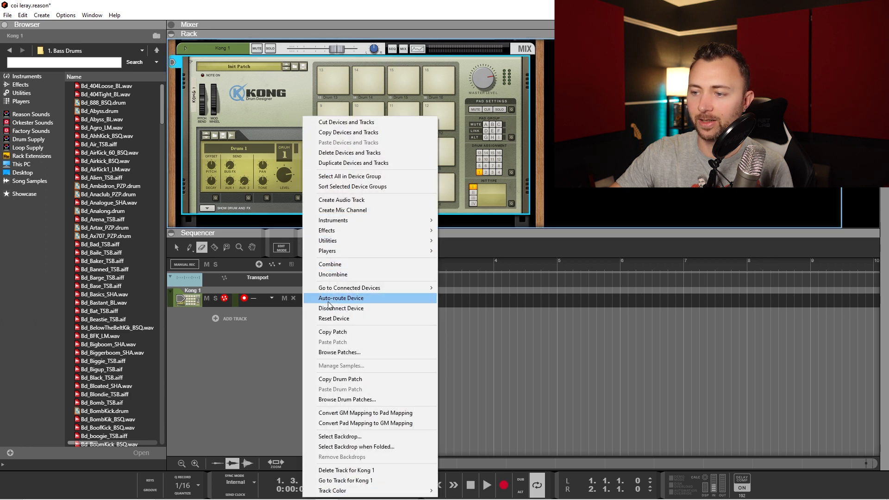
left_click(333, 321)
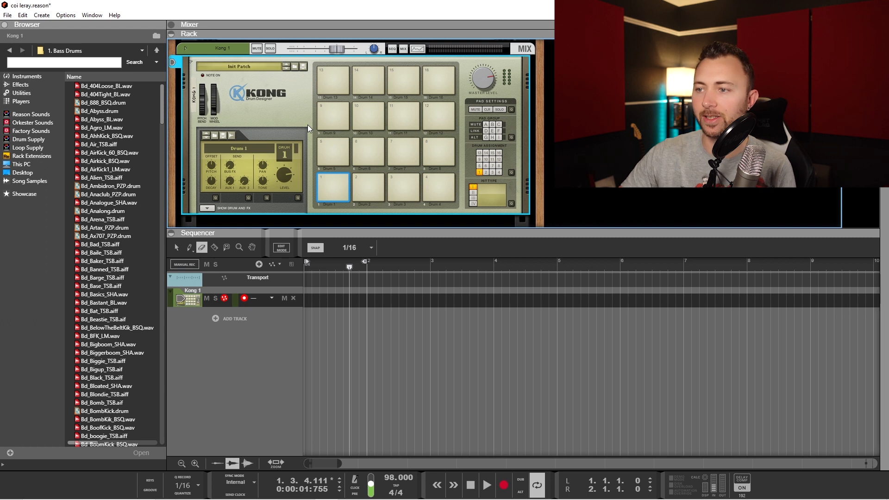
right_click(299, 117)
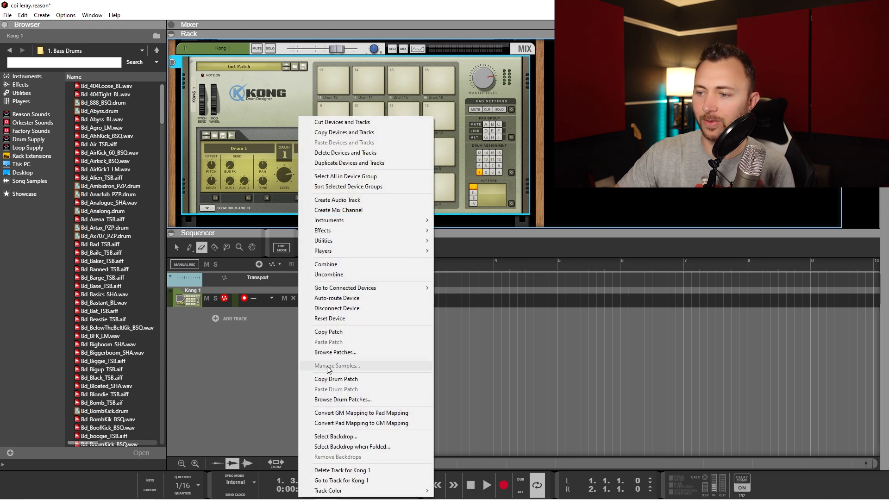
left_click(324, 319)
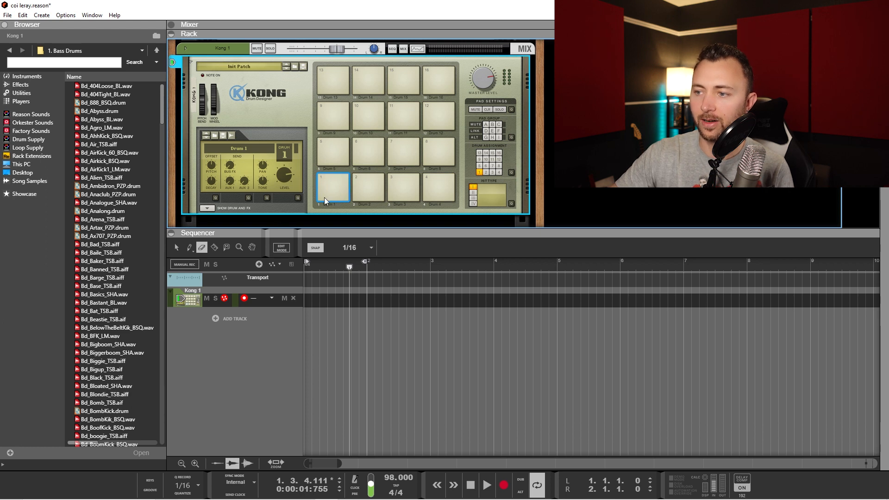
Step: Load Bd_Compressed_SHA.wav from the Factory Sounds' Kong Sounds & Samples bass drums onto Kong pad 1
left_click(21, 132)
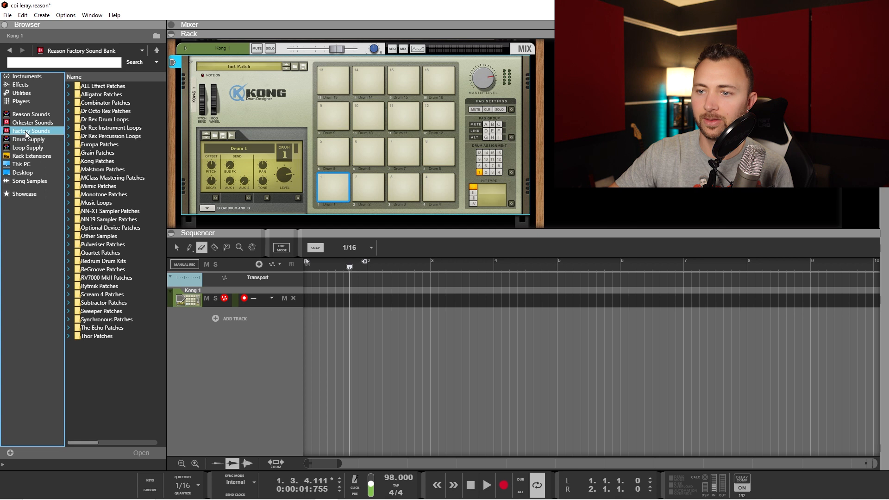
double_click(95, 160)
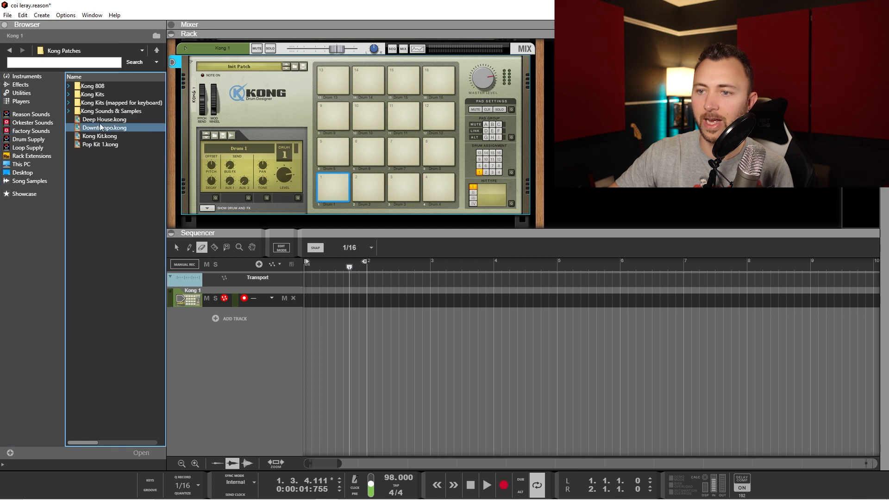
double_click(101, 111)
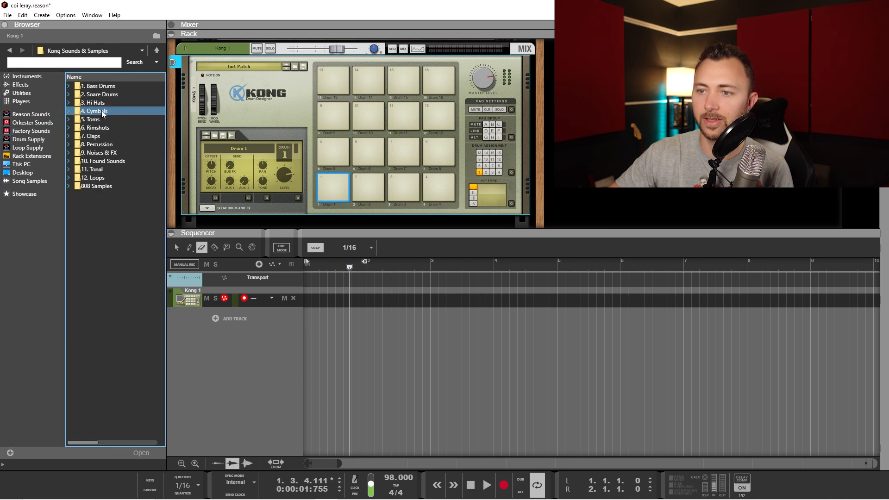
double_click(101, 86)
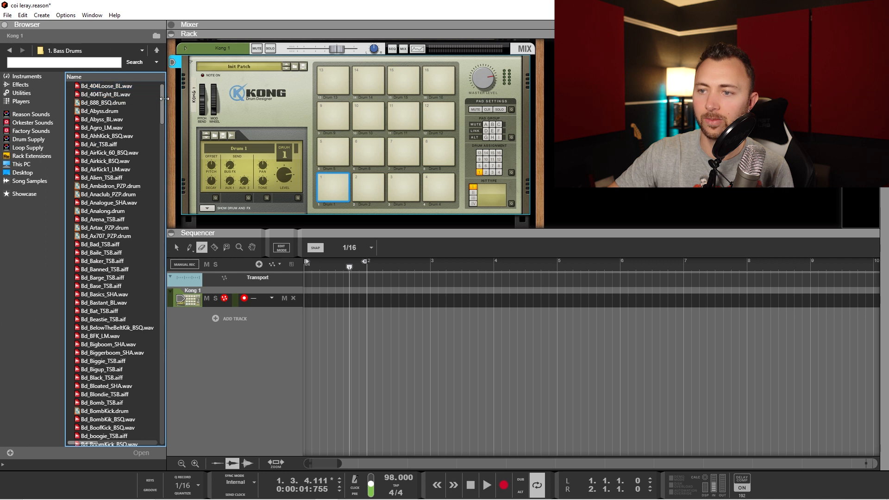
left_click_drag(162, 98, 160, 142)
left_click(100, 364)
left_click(107, 347)
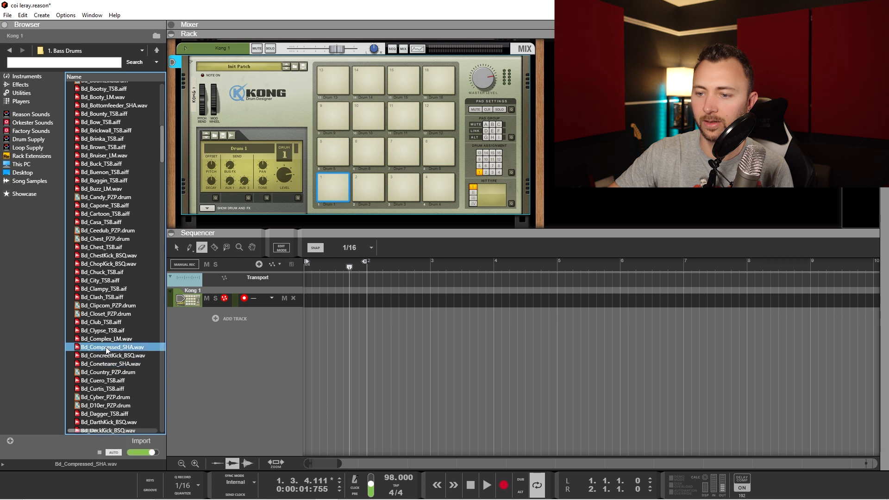
left_click_drag(98, 348, 333, 174)
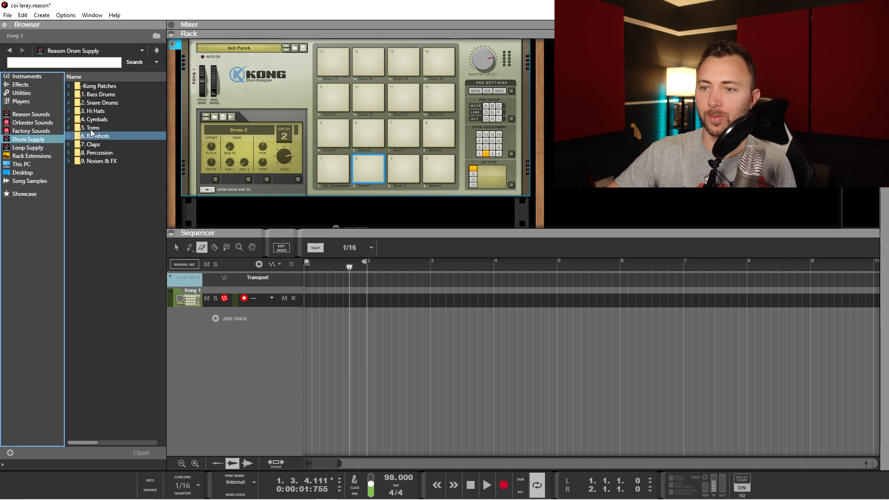
Step: Load Bd_505_lotus.wav from the Drum Supply bass drums onto Kong pad 2 and audition the pad
double_click(106, 97)
left_click(107, 103)
left_click(128, 136)
left_click(101, 112)
left_click_drag(101, 110, 370, 173)
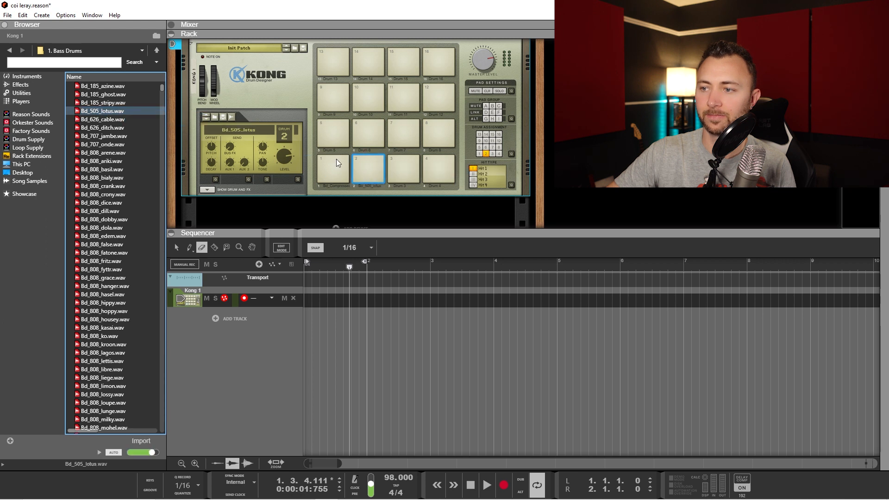
left_click(378, 159)
Step: Load Sd_dh_2000.wav from the Drum Supply snare drums onto Kong pad 3
left_click(417, 163)
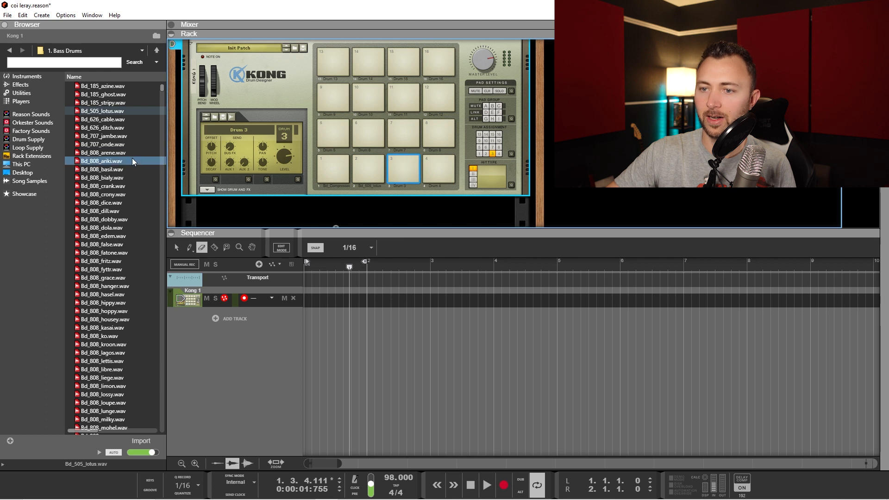
left_click(30, 141)
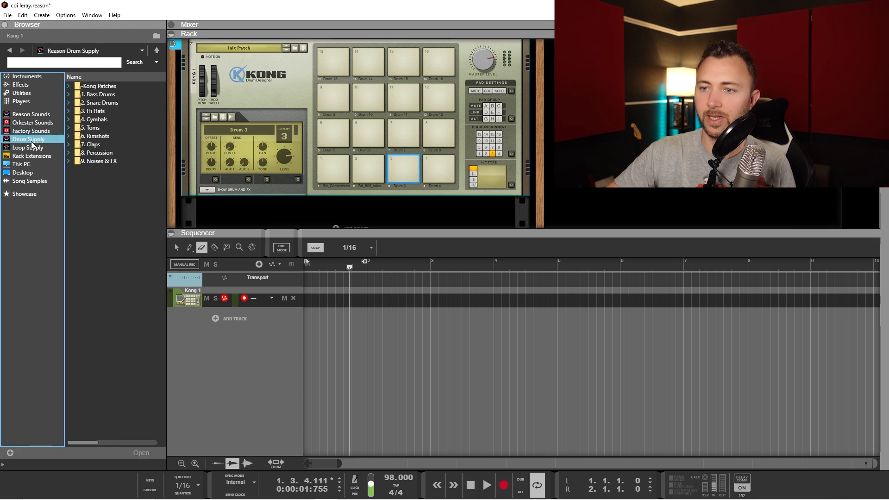
double_click(101, 103)
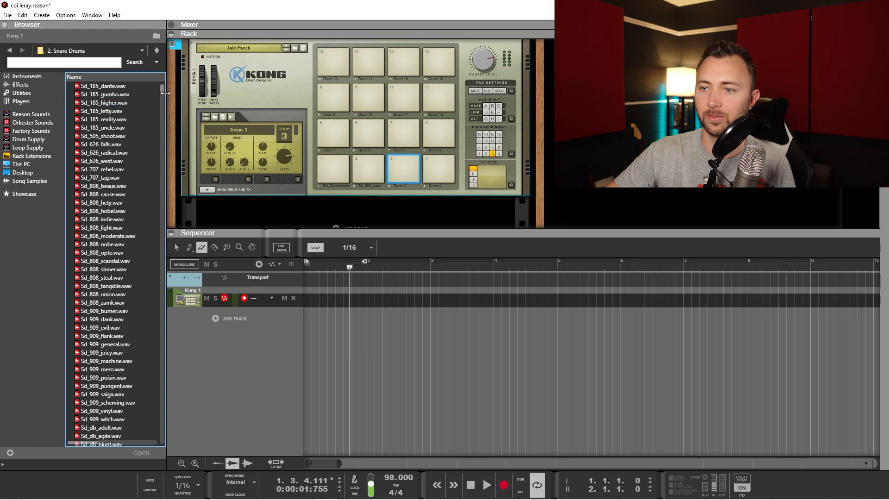
left_click_drag(160, 90, 161, 107)
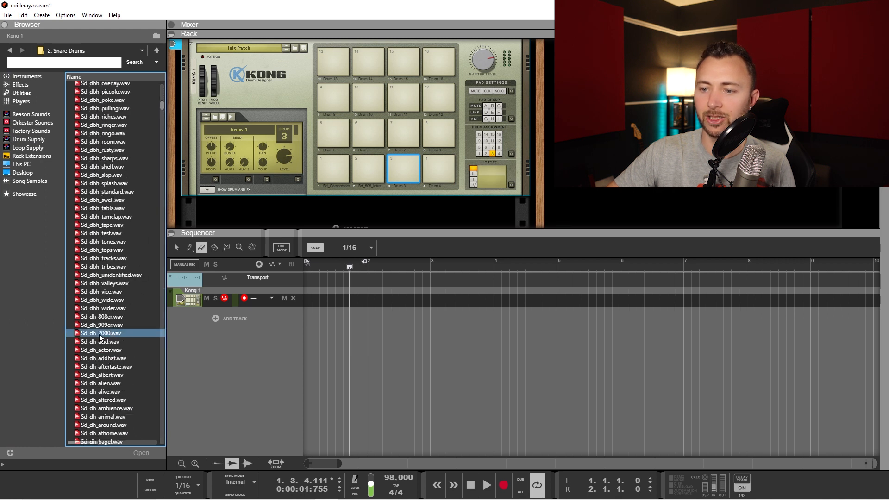
left_click_drag(99, 335, 407, 159)
Step: Load Sd_505_shoot.wav from the Drum Supply snare drums onto Kong pad 4
left_click(430, 162)
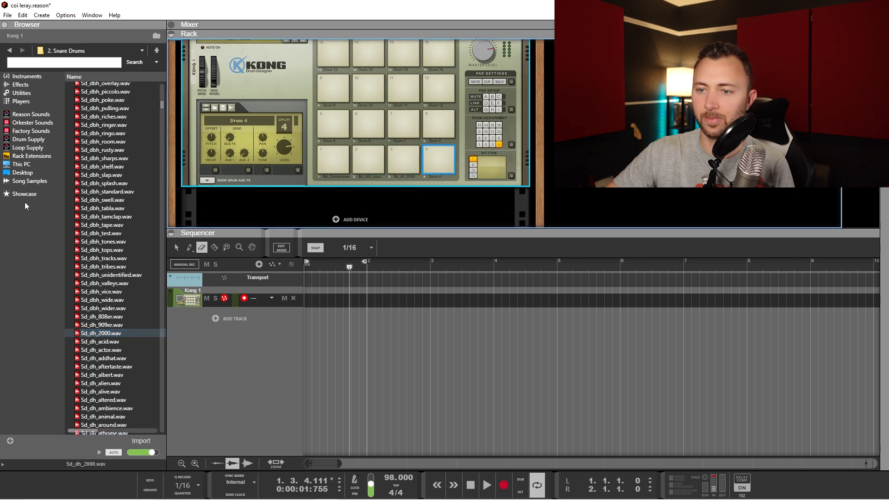
left_click(26, 139)
left_click(98, 102)
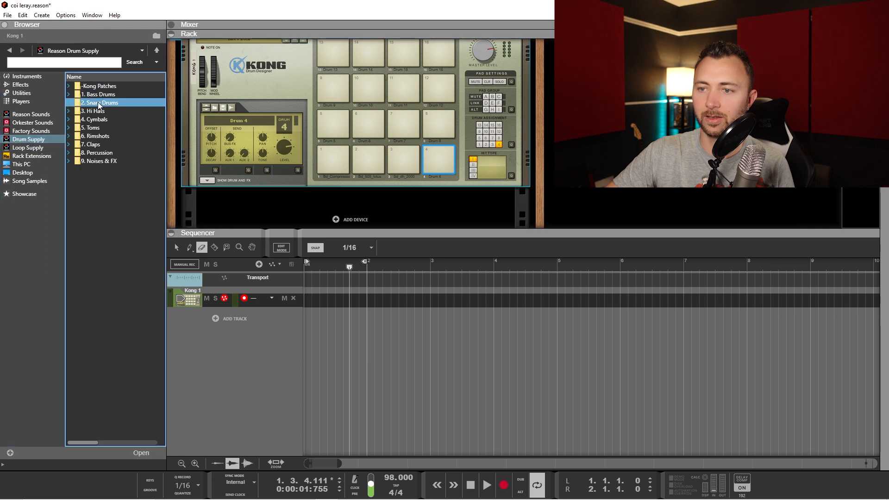
double_click(98, 103)
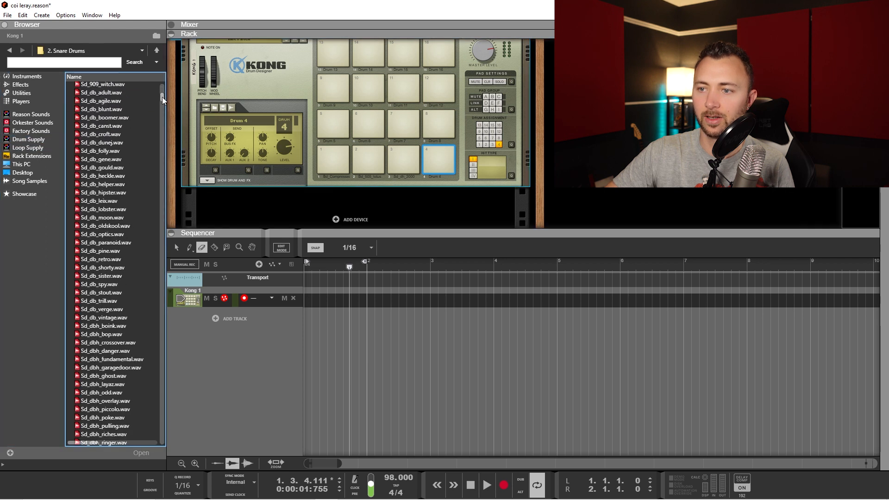
left_click_drag(162, 96, 166, 79)
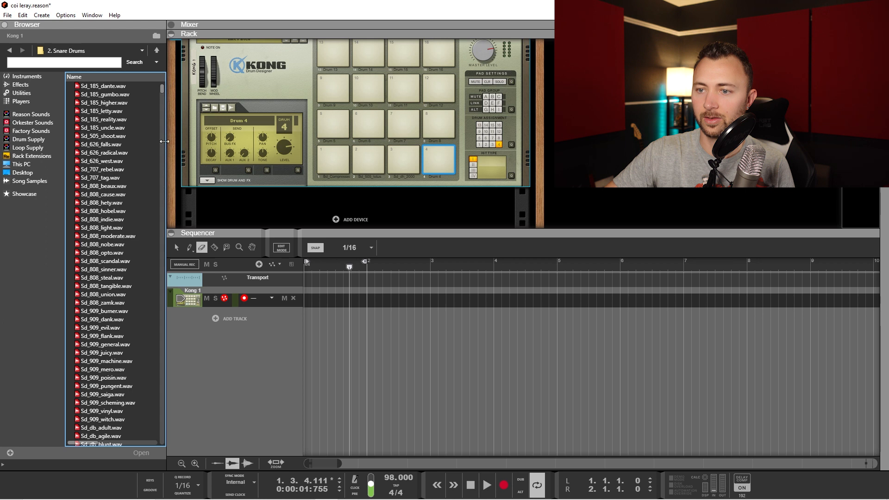
left_click(124, 138)
left_click_drag(104, 137, 445, 167)
Step: Load Hh_dh_night.wav from the Drum Supply hi hats onto Kong pad 5
left_click(339, 133)
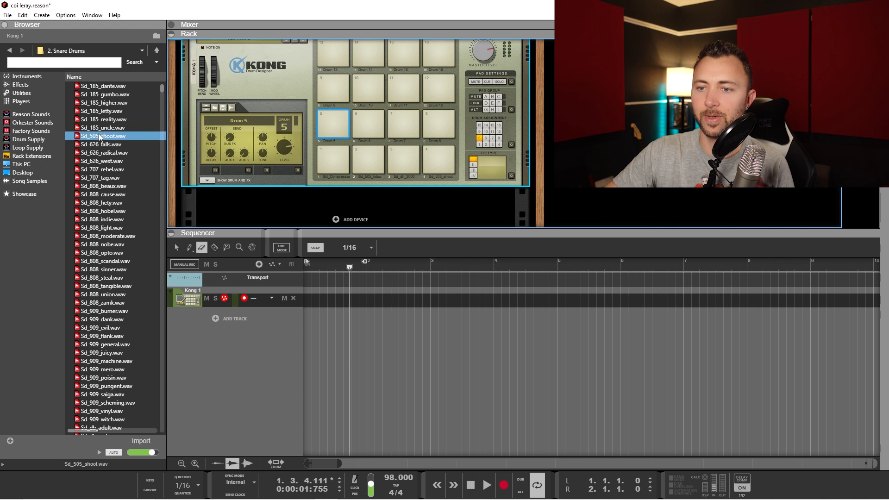
left_click(27, 139)
double_click(100, 111)
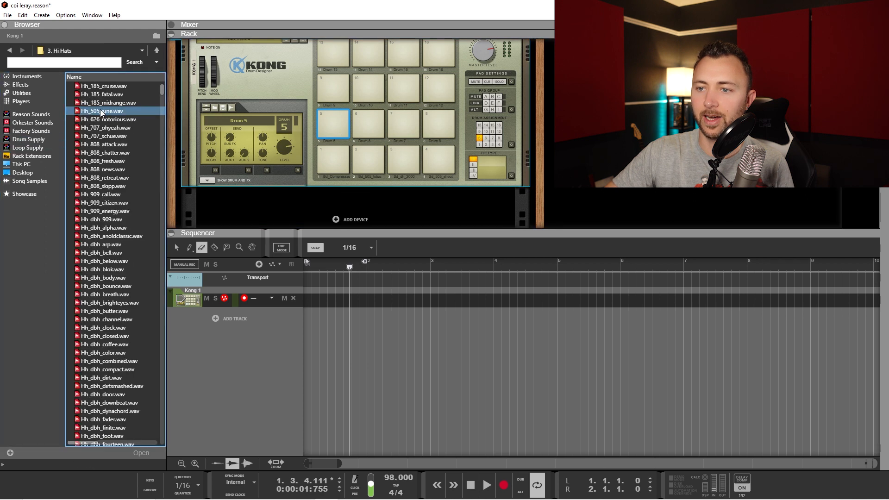
left_click(151, 94)
left_click_drag(161, 89, 165, 143)
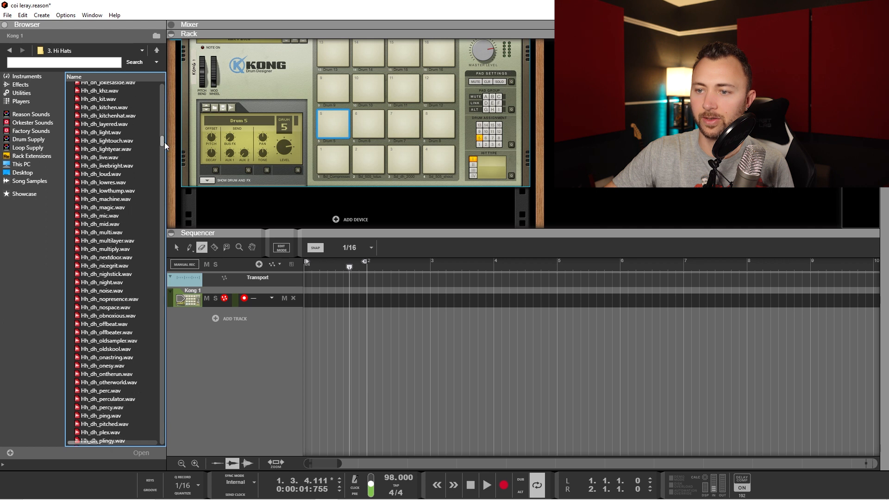
left_click_drag(119, 282, 332, 117)
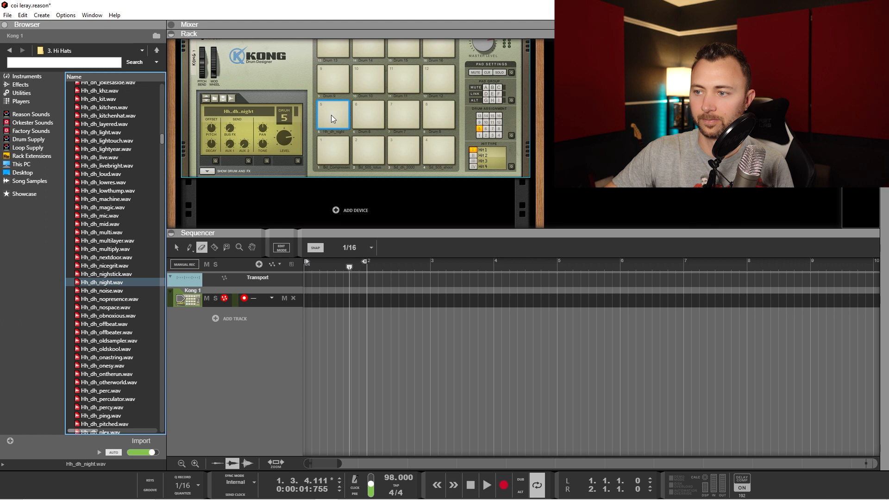
Step: Load the open hi-hat sample Oh_dh2_trilly.wav from the Drum Supply hi hats onto Kong pad 6
left_click(374, 119)
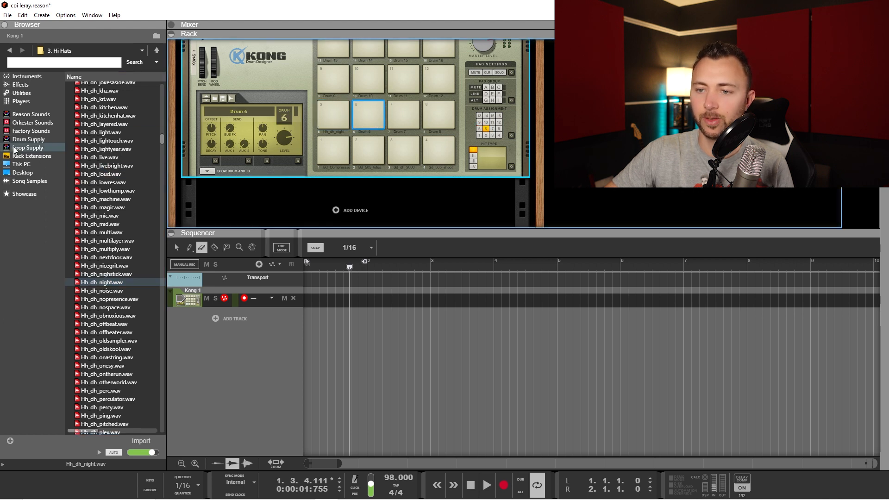
left_click(28, 140)
double_click(89, 111)
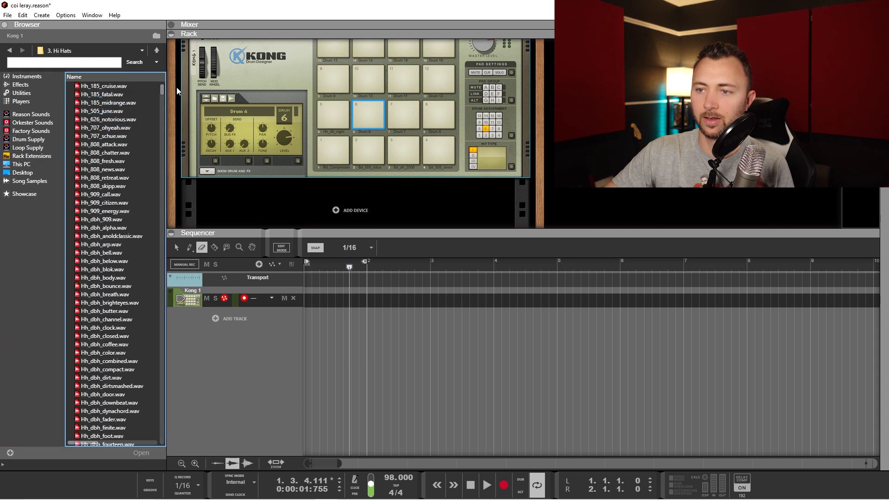
left_click_drag(163, 89, 370, 115)
left_click(103, 362)
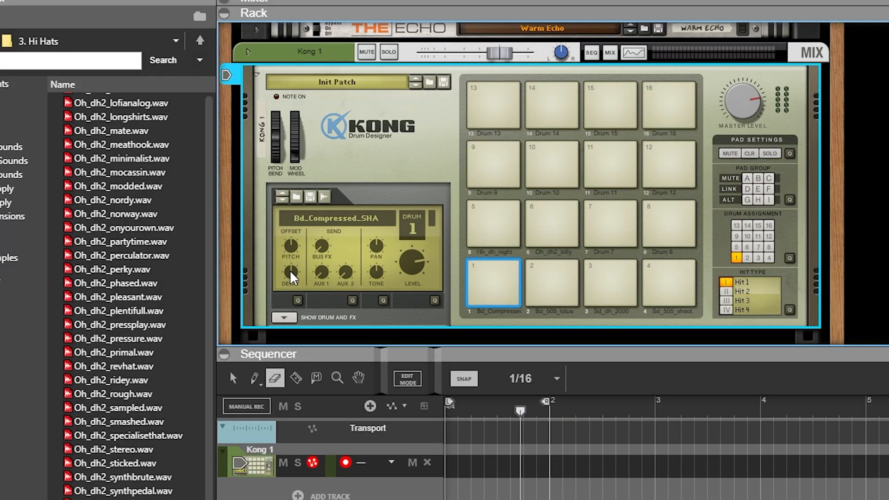
Step: Lower the decay of the kick on pad 1 and turn its tone down to -64
left_click_drag(290, 273, 290, 281)
left_click_drag(374, 271, 381, 275)
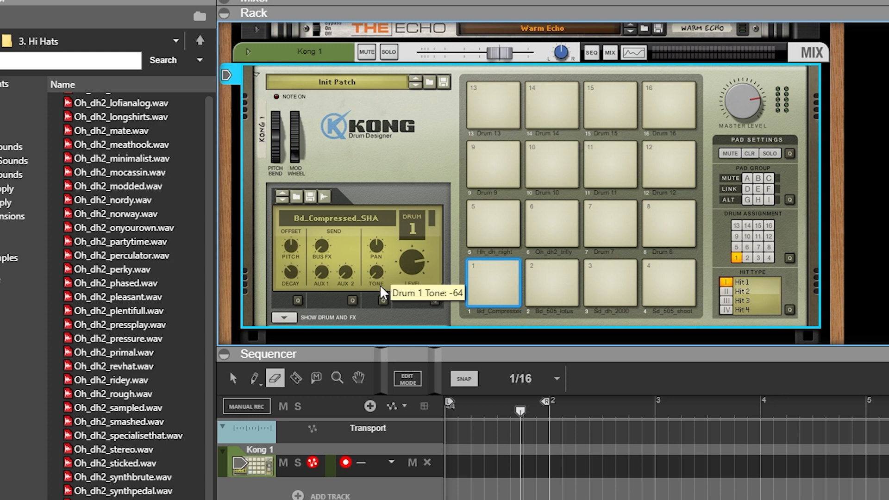
Step: Lower the pitch and decay of the kick on pad 2 and audition pads 1 and 2
left_click(568, 287)
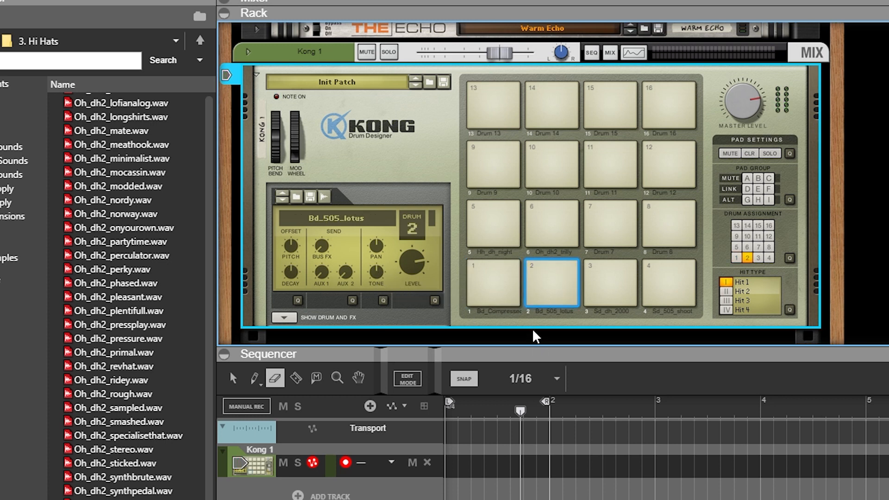
left_click_drag(289, 244, 290, 247)
left_click_drag(292, 268, 285, 286)
left_click(514, 274)
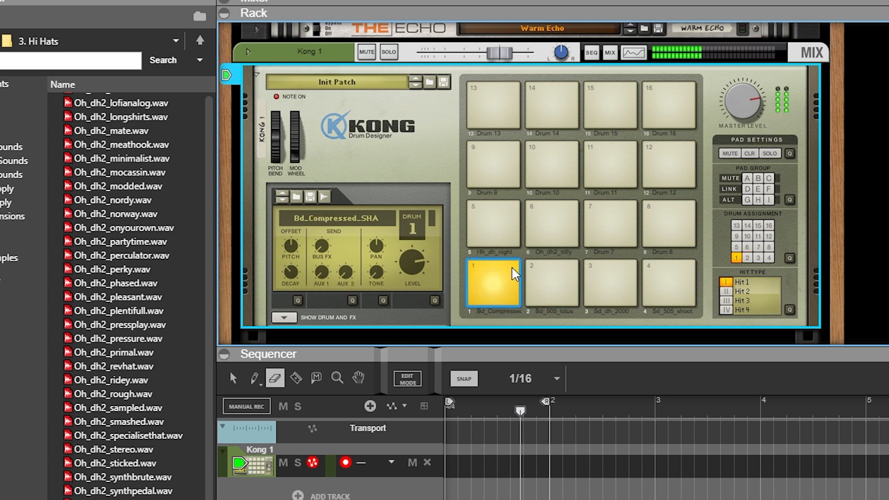
left_click(574, 270)
left_click(573, 270)
Step: Set the pitch offset of the snare on pad 3 to -10 and raise the level of pad 4
left_click(629, 273)
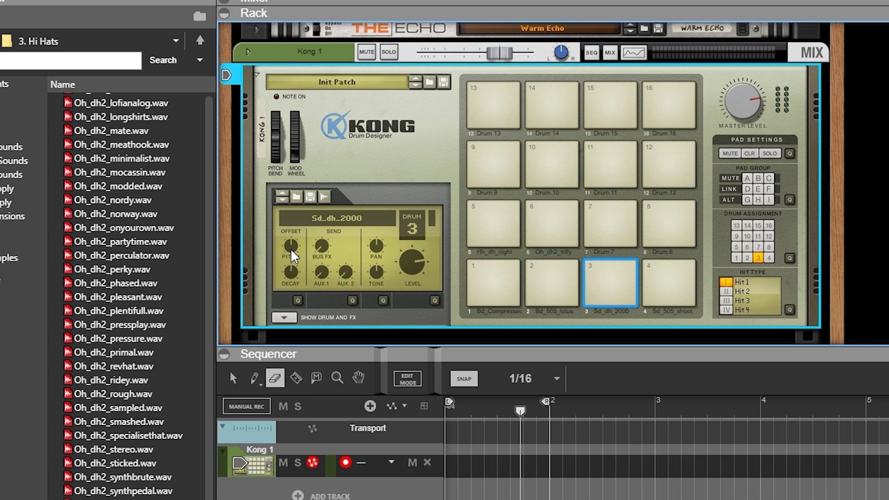
left_click_drag(290, 249, 288, 257)
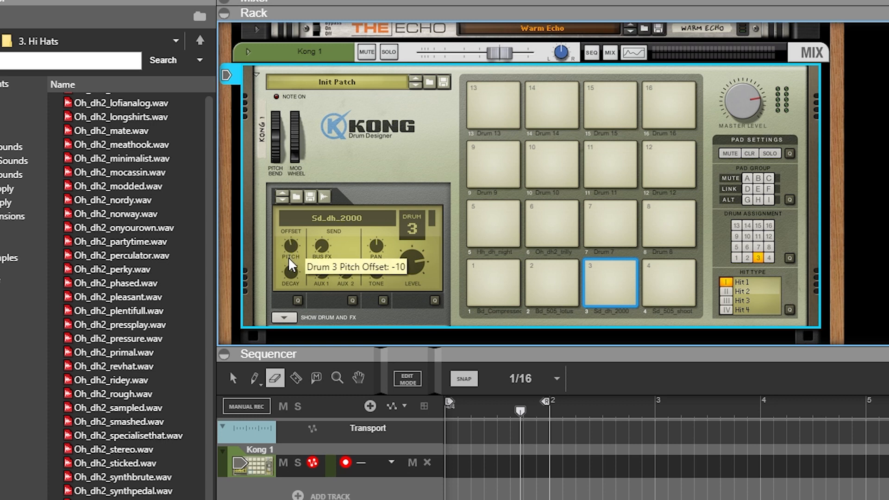
left_click(690, 275)
left_click_drag(407, 266, 407, 260)
Step: Raise the pitch offset of the closed hi-hat on pad 5 and lower its level
left_click(509, 222)
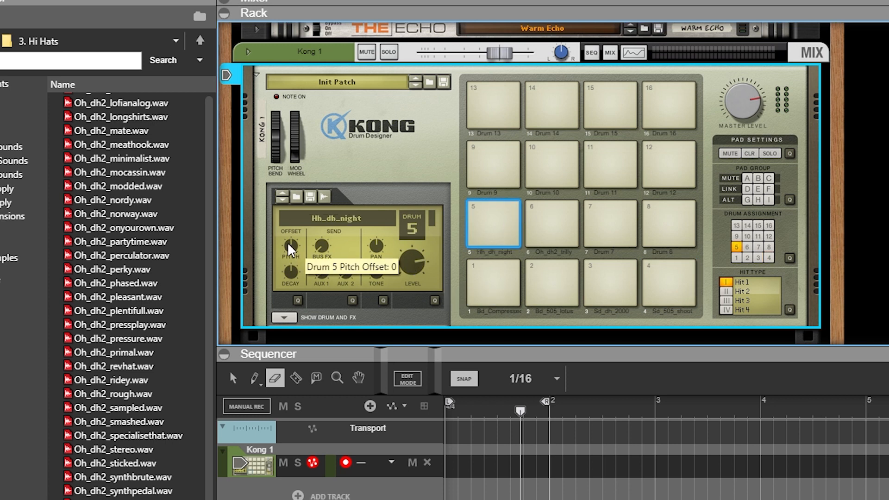
left_click_drag(288, 243, 290, 227)
left_click_drag(407, 264, 406, 269)
Step: Raise the pitch offset of the open hi-hat on pad 6, lower its level, and audition pads 5 and 6
left_click(546, 246)
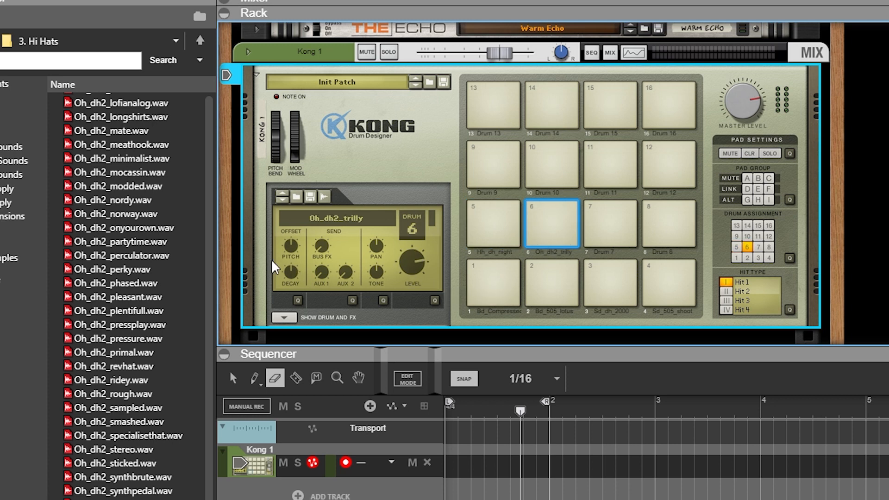
left_click_drag(289, 245, 292, 235)
left_click_drag(407, 260, 408, 271)
left_click(498, 215)
left_click(569, 215)
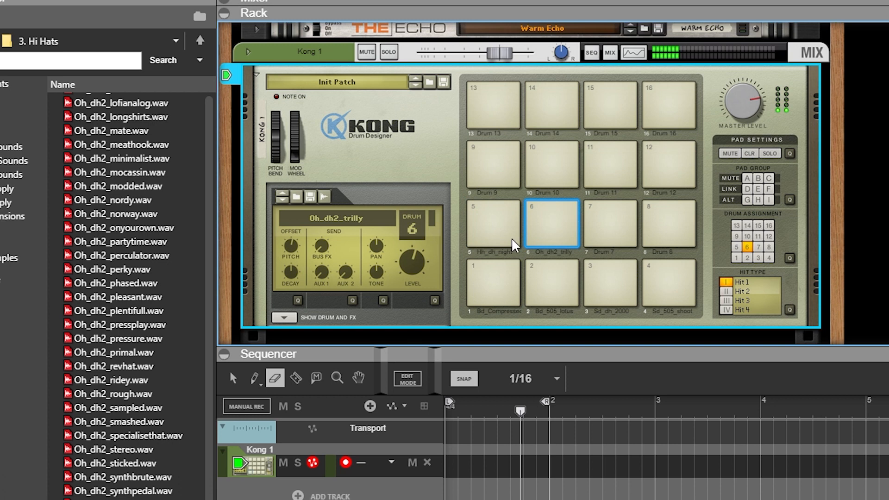
Step: Show Kong's drum and FX section and switch the amp envelope mode of pad 6's NN-Nano sampler
scroll(448, 262, "down", 3)
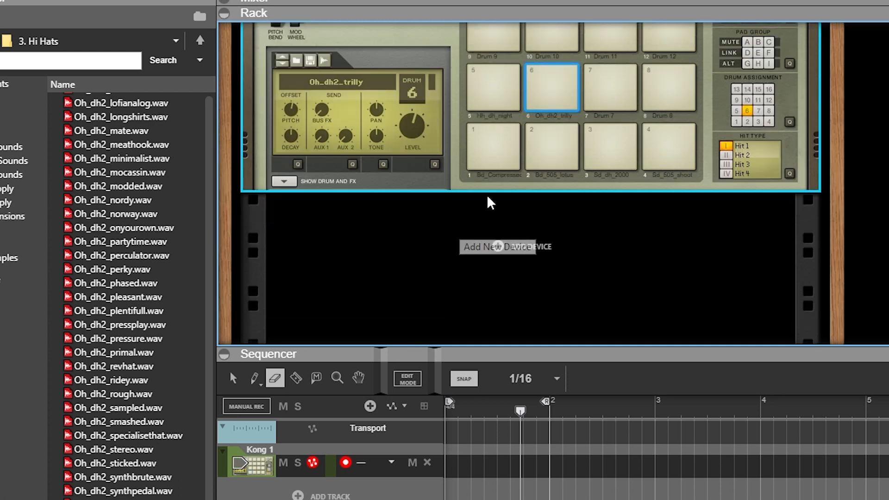
left_click(281, 181)
scroll(421, 218, "down", 3)
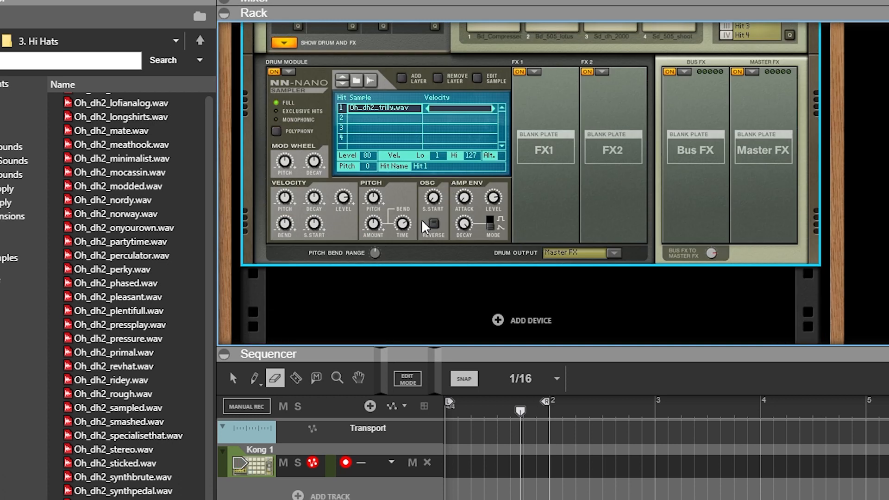
left_click(491, 223)
scroll(466, 243, "up", 2)
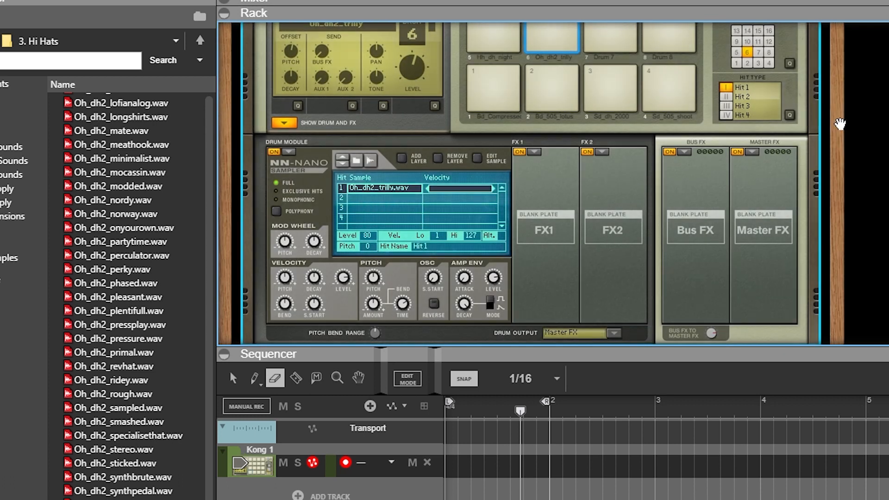
left_click_drag(839, 124, 836, 2)
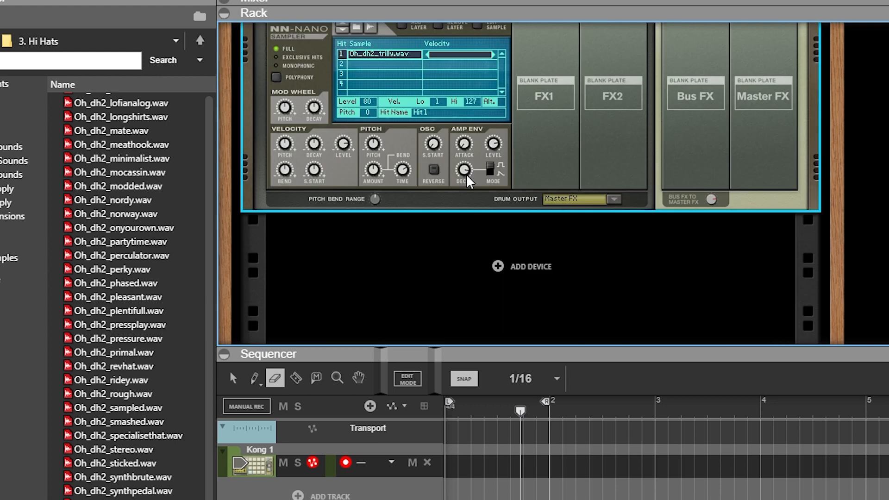
Step: Audition the open hi-hat on pad 6 several times
left_click_drag(836, 115, 837, 332)
left_click(559, 105)
left_click(568, 99)
left_click_drag(835, 204, 848, 239)
left_click(563, 110)
left_click(573, 151)
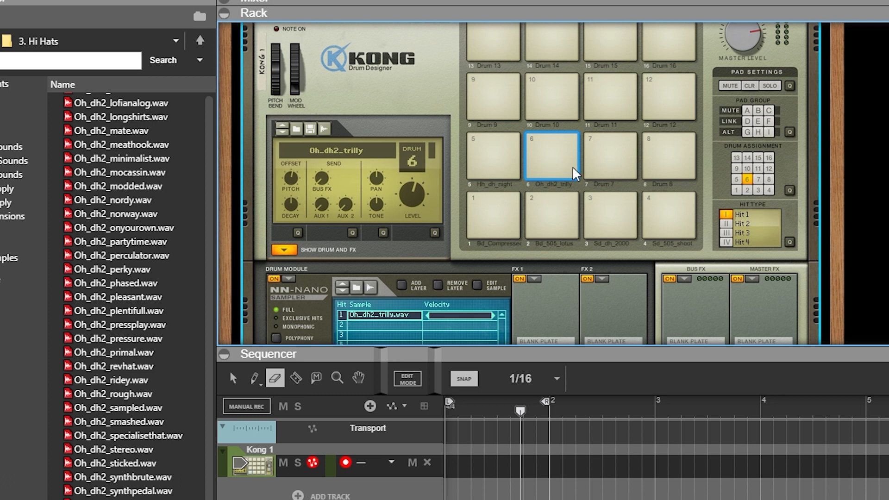
left_click(572, 141)
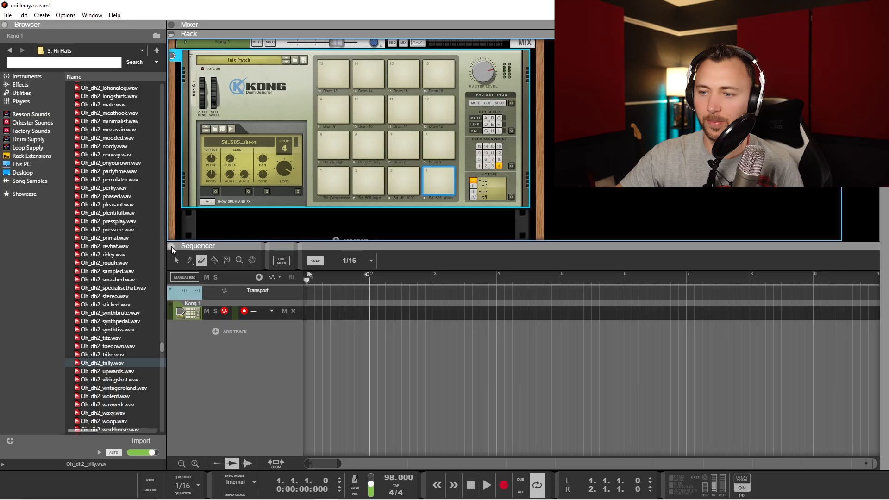
Step: Hide the sequencer area to enlarge the rack and restore it, twice
left_click(172, 246)
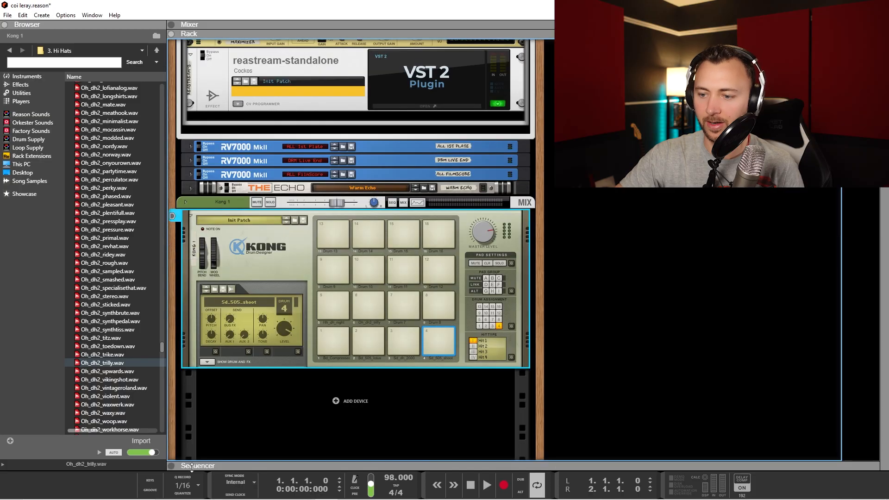
left_click(171, 466)
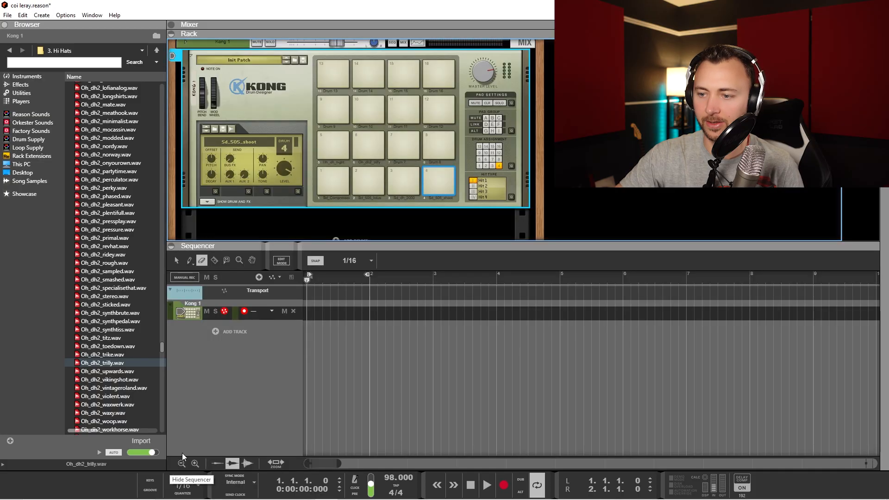
left_click(171, 246)
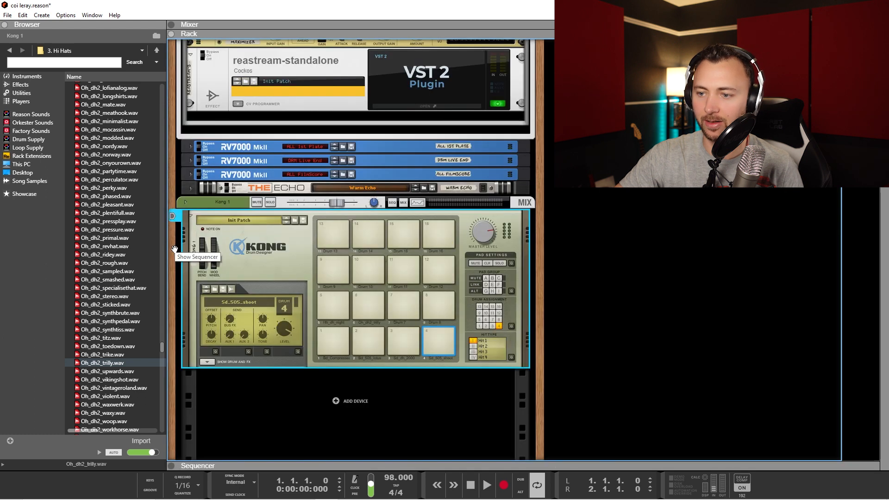
left_click(173, 468)
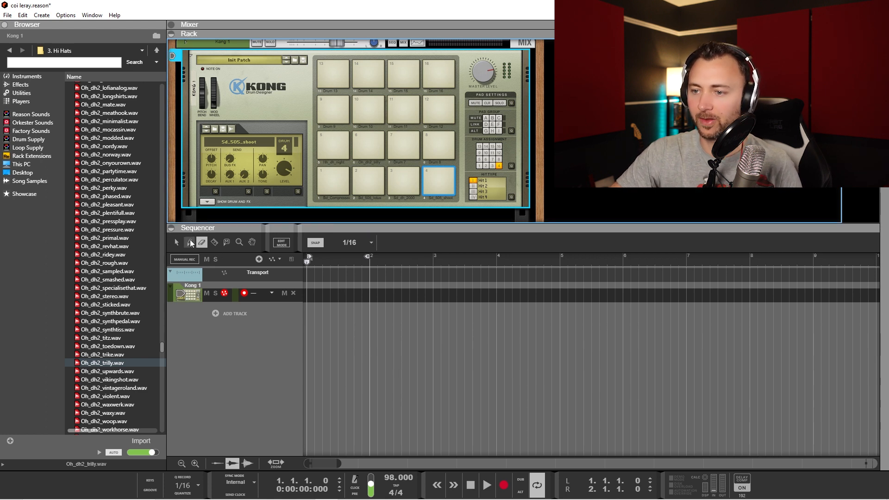
Step: Draw a one-bar clip at bar 1 on the Kong 1 track and open it for editing
left_click(190, 243)
left_click_drag(309, 292, 369, 295)
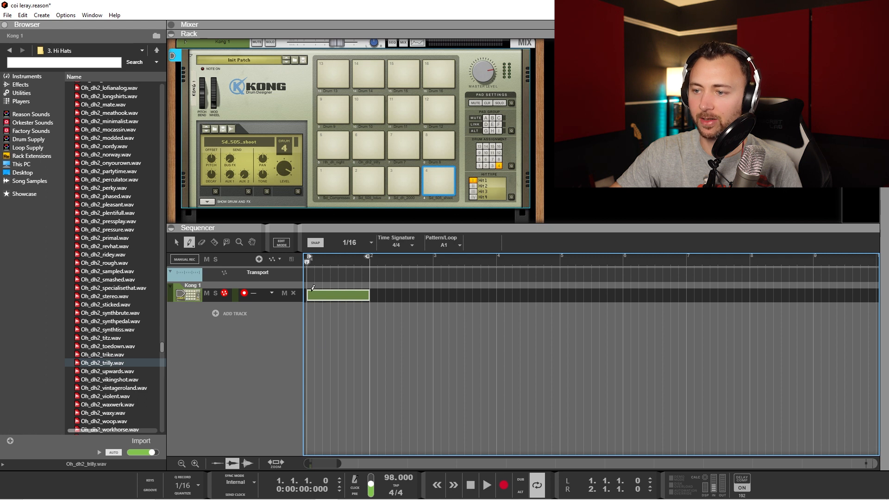
key("q")
double_click(337, 297)
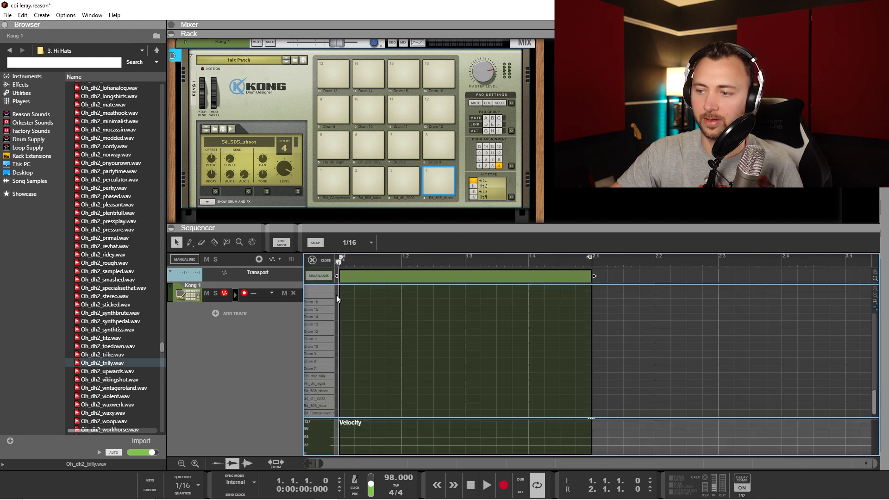
Step: Audition the compressed kick from its drum lane in the clip editor and toggle edit mode off and on
left_click(320, 412)
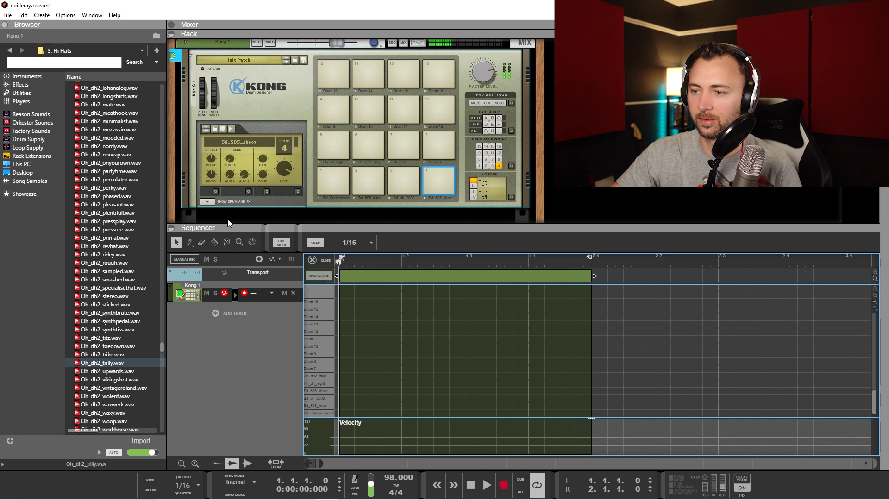
left_click(282, 243)
left_click(286, 246)
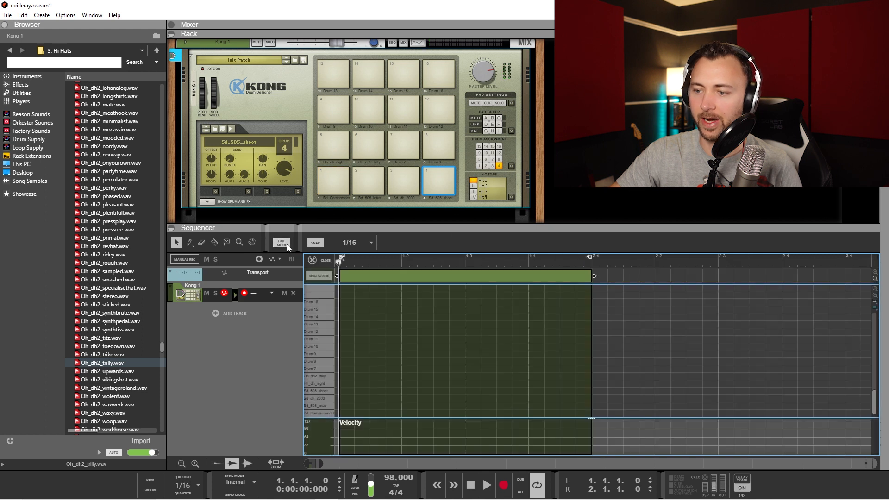
left_click(321, 412)
left_click(321, 412)
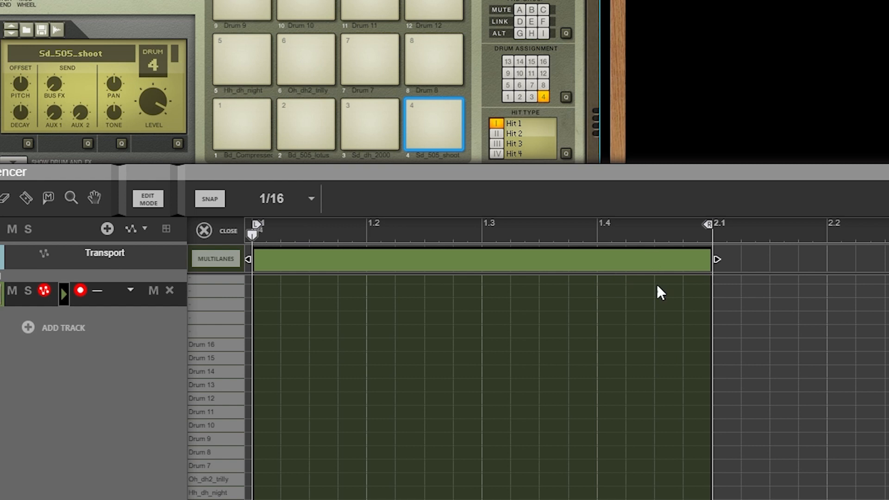
Step: Step the snap grid through 1/4, 1/8, 1/16 and 1/32 to compare how each one divides the bar
left_click(290, 204)
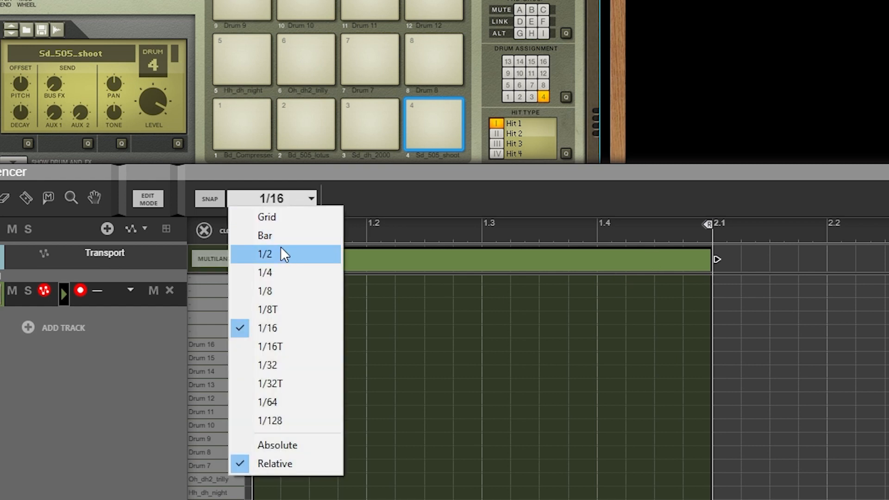
left_click(274, 275)
left_click(281, 197)
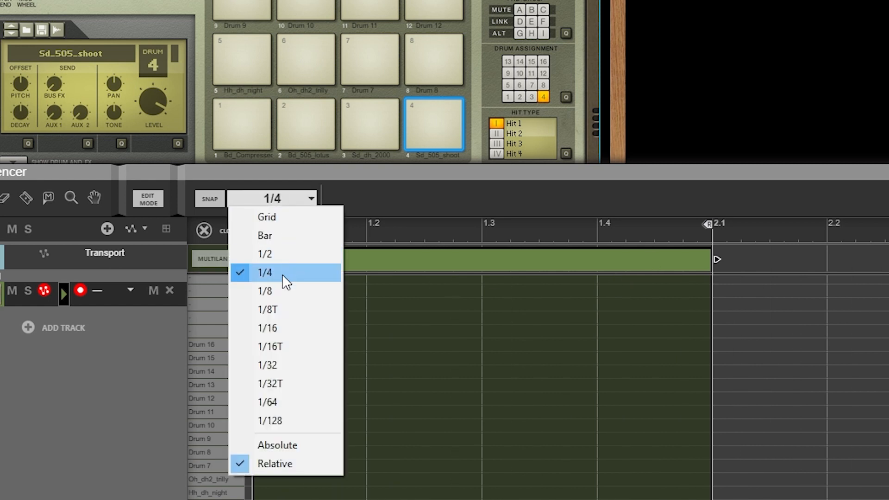
left_click(276, 290)
left_click(284, 197)
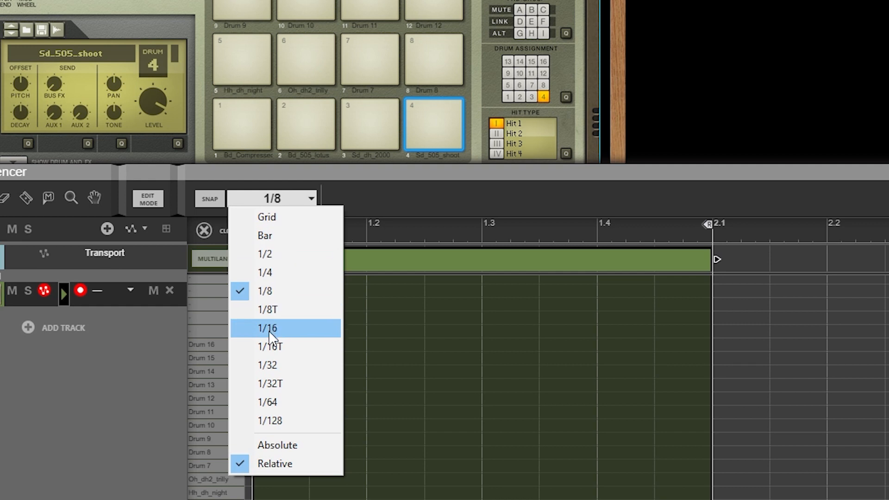
left_click(273, 328)
left_click(285, 202)
left_click(268, 366)
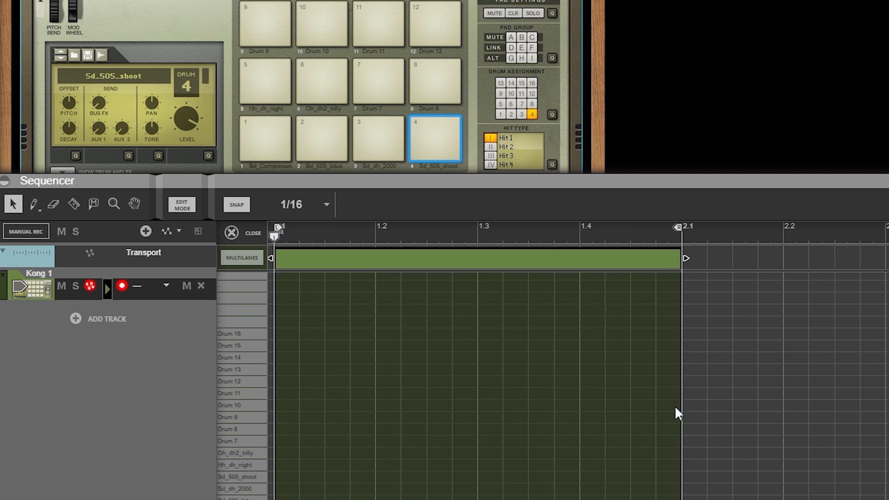
Step: Draw sixteen consecutive 1/16 hits on the Hh_dh_night lane across bar 1 and play them back
left_click(37, 204)
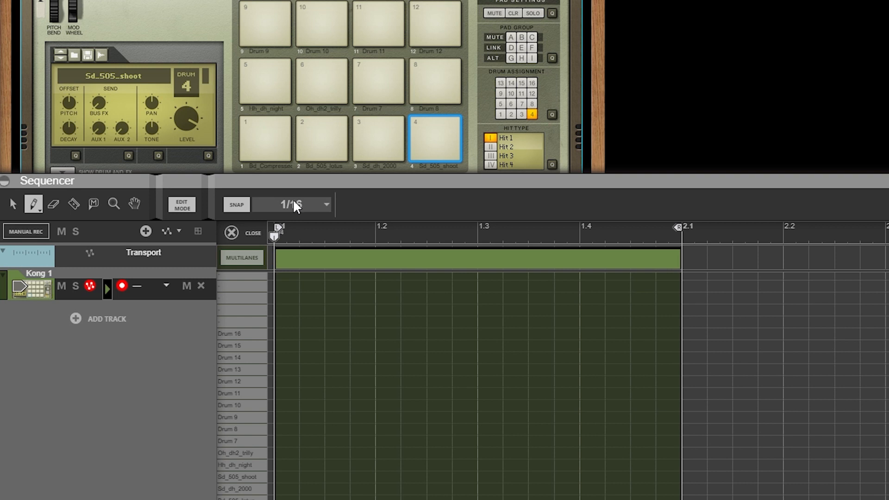
left_click(253, 465)
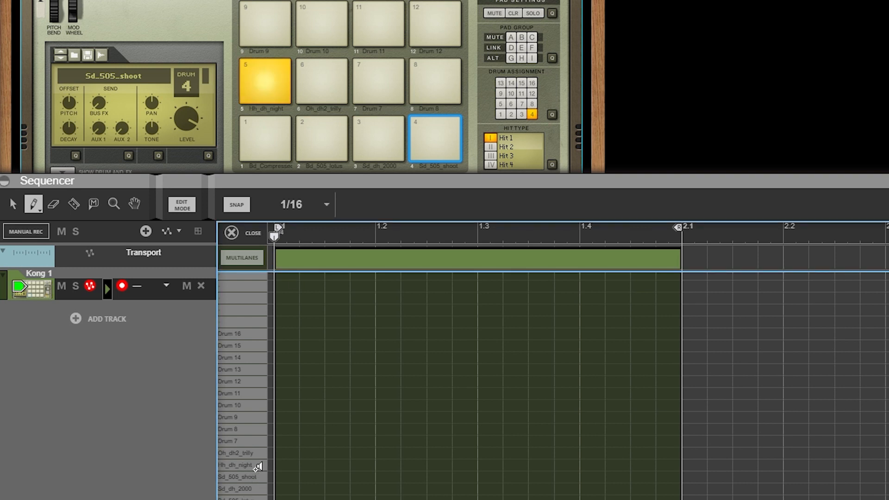
left_click(283, 465)
left_click(311, 465)
left_click(337, 465)
left_click(363, 465)
left_click(388, 465)
left_click(414, 464)
left_click(439, 465)
left_click(464, 465)
left_click(490, 465)
left_click(515, 465)
left_click(540, 465)
left_click(566, 465)
left_click(592, 465)
left_click(617, 465)
left_click(643, 464)
left_click(672, 463)
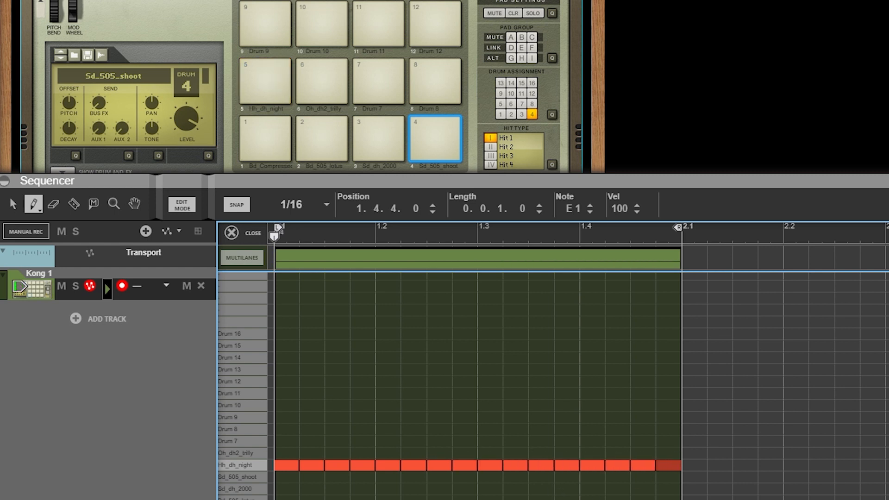
key("space")
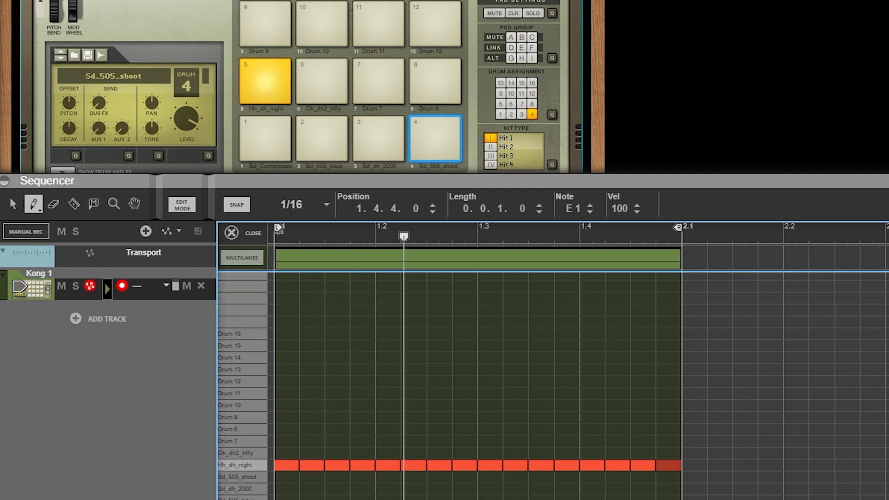
key("space")
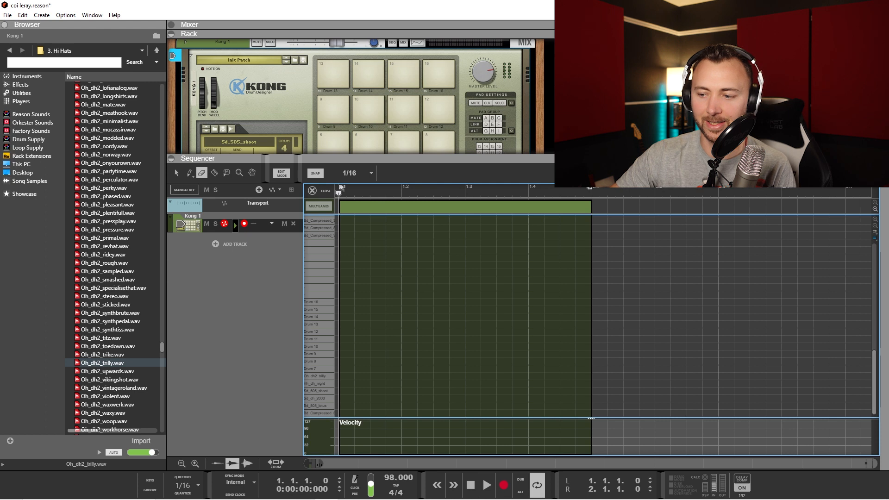
Step: Extend the clip and the loop range to four bars and set the tempo to 105 BPM
left_click_drag(319, 463, 344, 469)
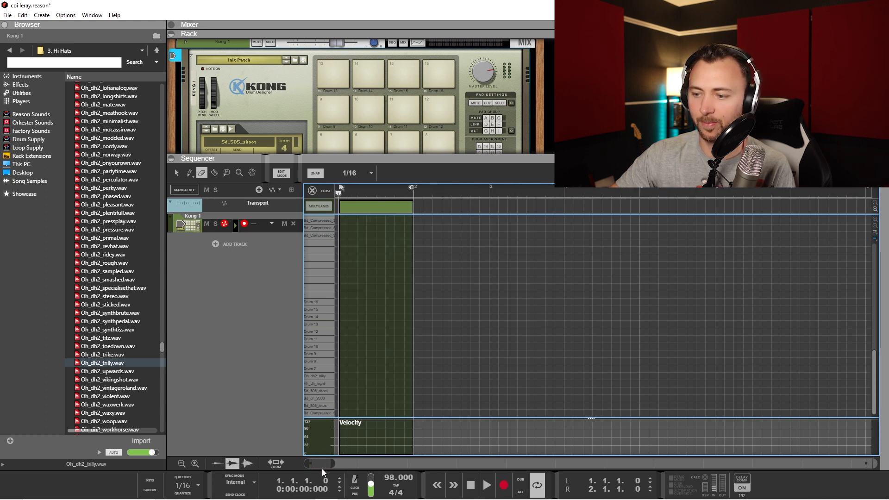
left_click_drag(332, 464, 320, 466)
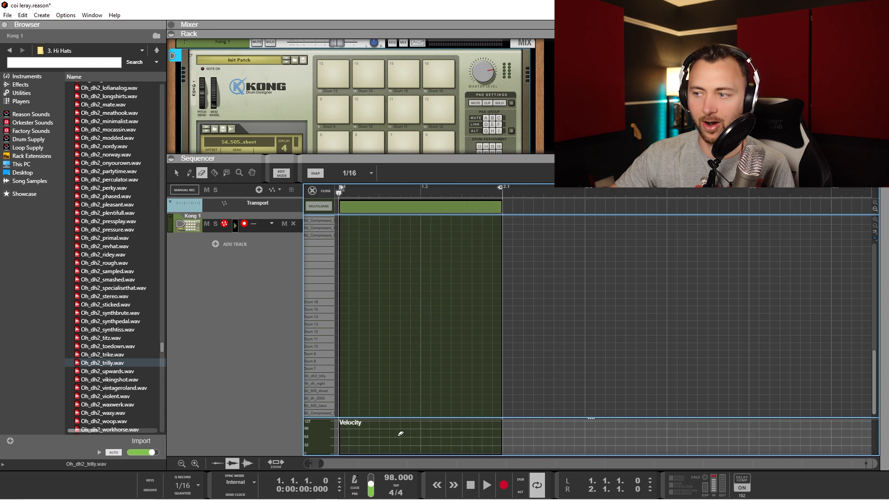
left_click_drag(323, 466, 331, 464)
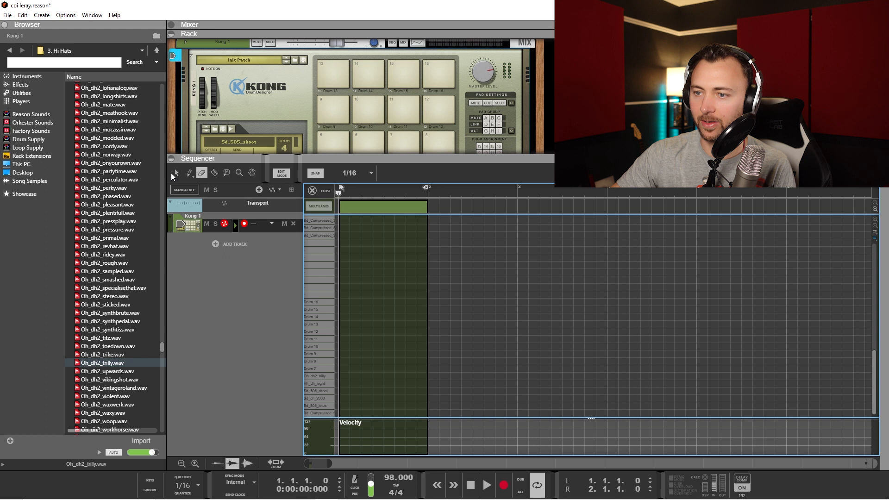
left_click(175, 174)
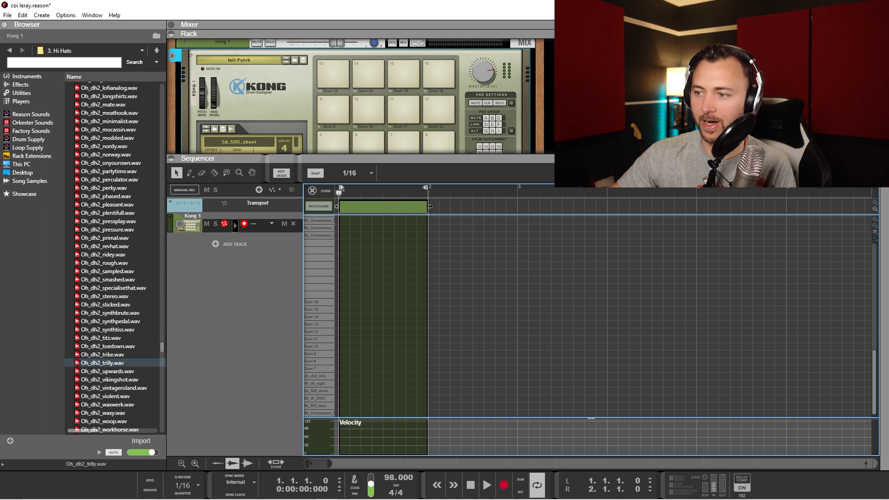
left_click_drag(430, 206, 693, 220)
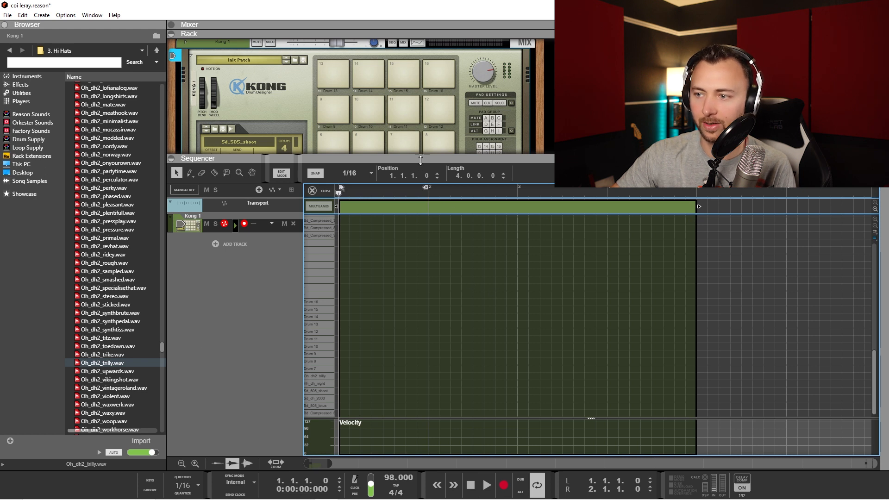
left_click_drag(409, 161, 410, 142)
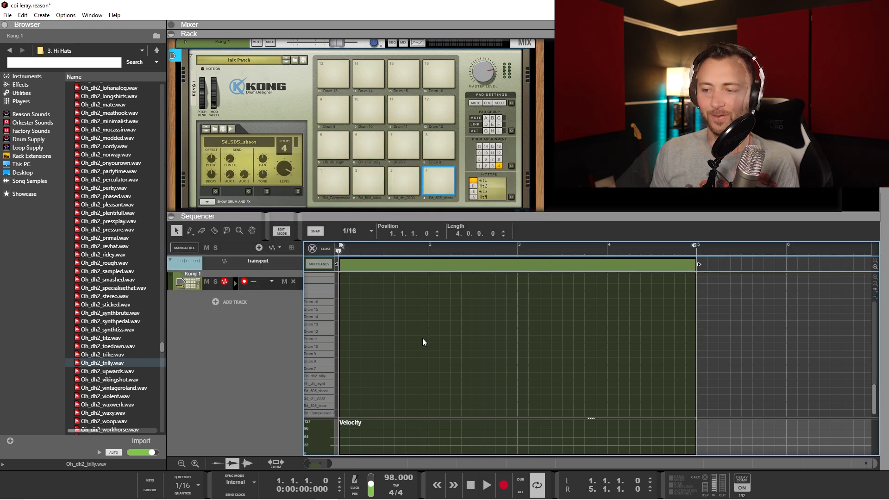
left_click_drag(391, 477, 401, 462)
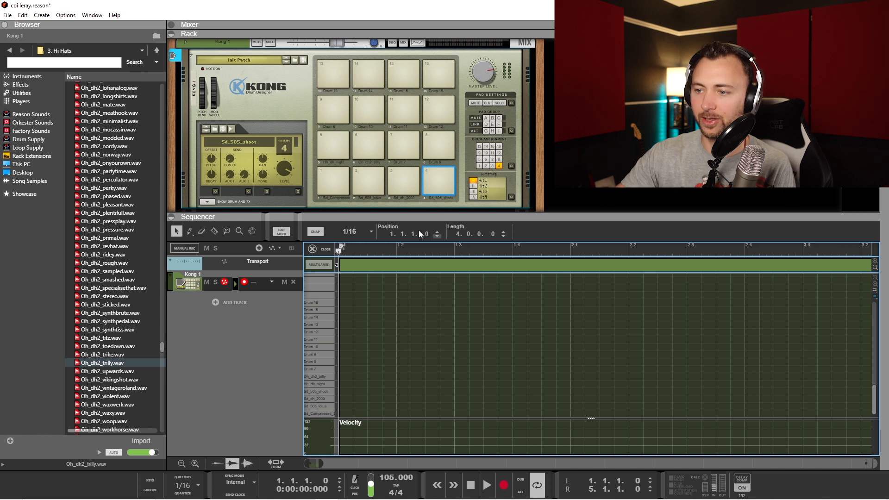
Step: Draw 1/16 snare hits on beats 2 and 4 of bar 1 in the Sd_505_shoot and Sd_dh_2000 lanes
left_click(189, 232)
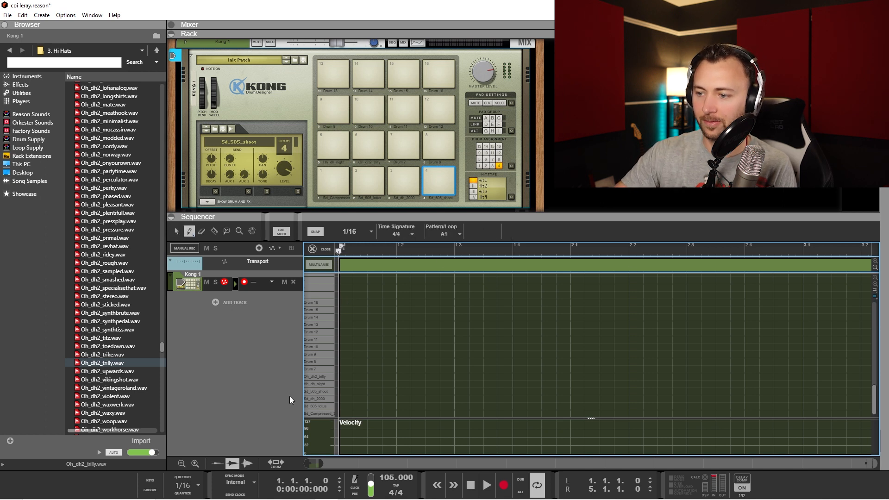
left_click(401, 390)
left_click(519, 390)
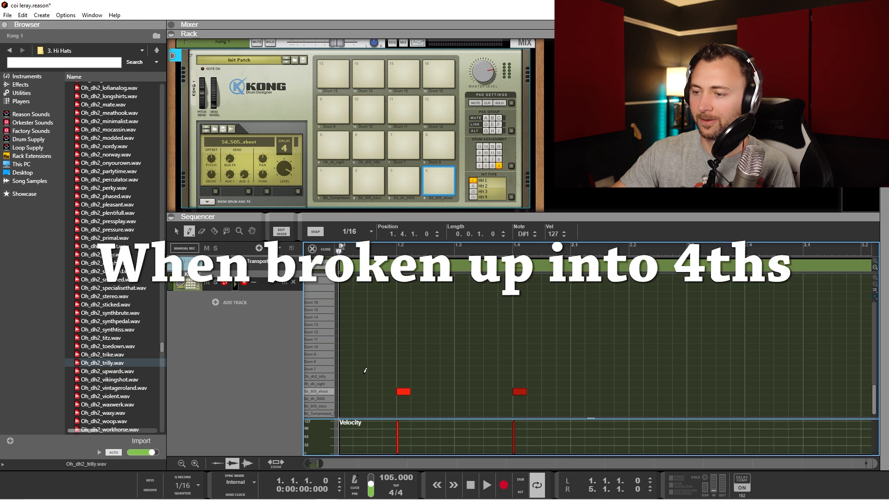
left_click(324, 398)
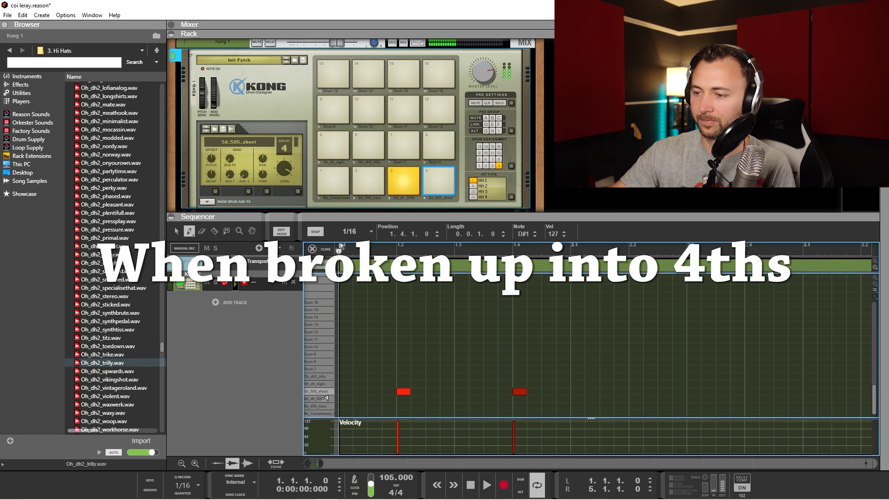
left_click(401, 399)
left_click(520, 399)
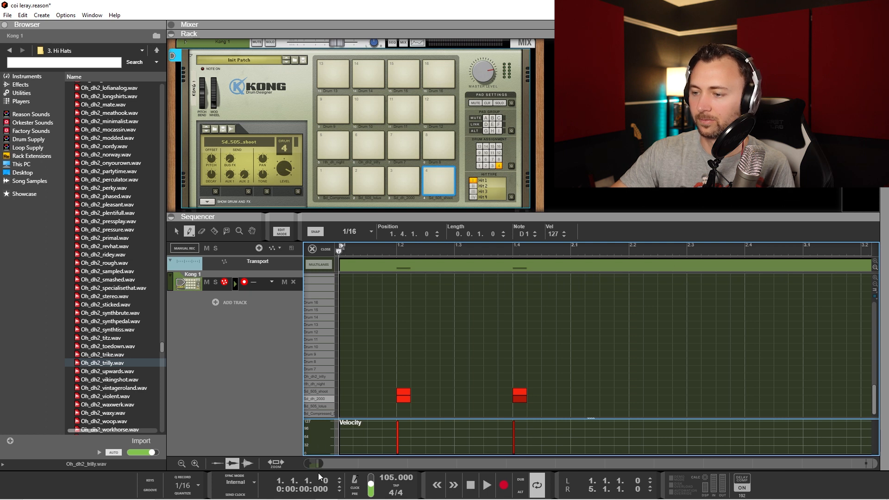
Step: Copy the layered bar 1 snare hits to the same beats in bars 2, 3 and 4
left_click_drag(322, 462, 339, 468)
left_click(177, 231)
left_click_drag(485, 373, 331, 417)
left_click(432, 251)
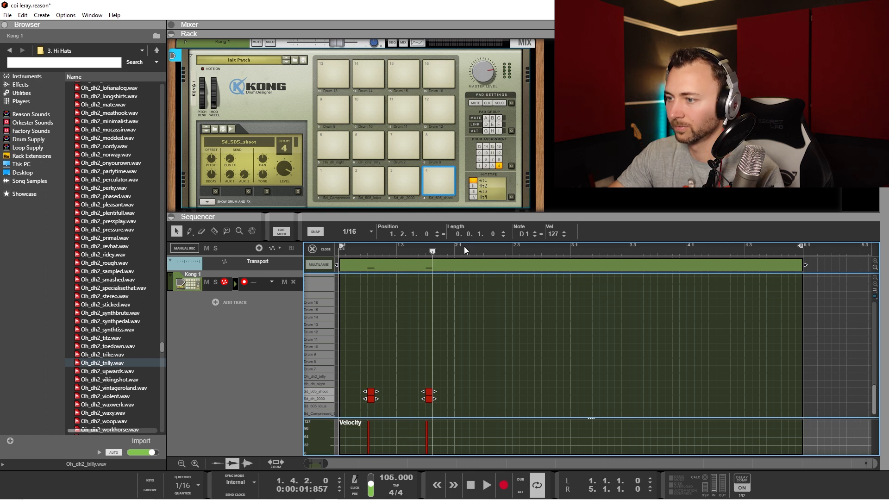
left_click_drag(454, 252, 486, 254)
key("ctrl+v")
left_click_drag(566, 248, 597, 249)
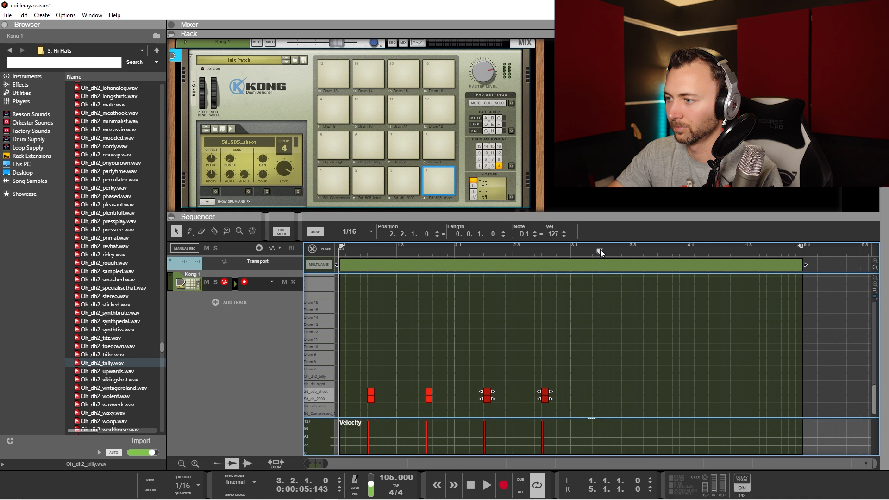
key("ctrl+v")
left_click_drag(667, 248, 719, 245)
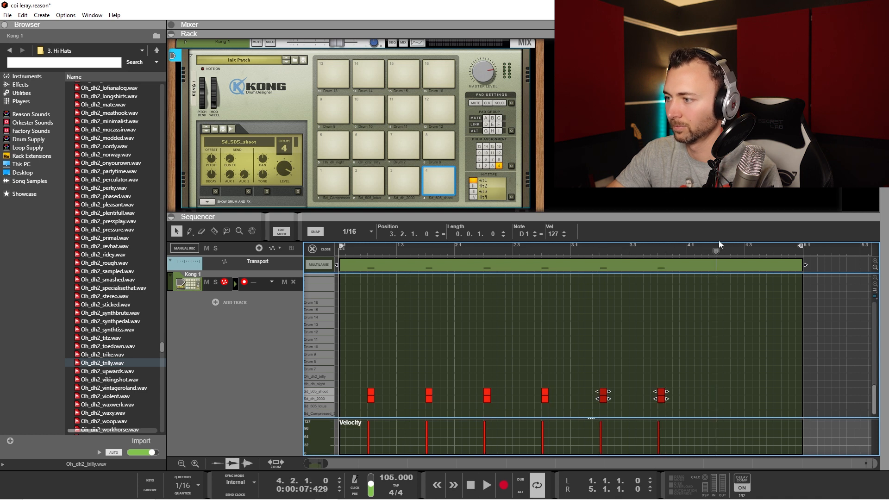
key("ctrl+v")
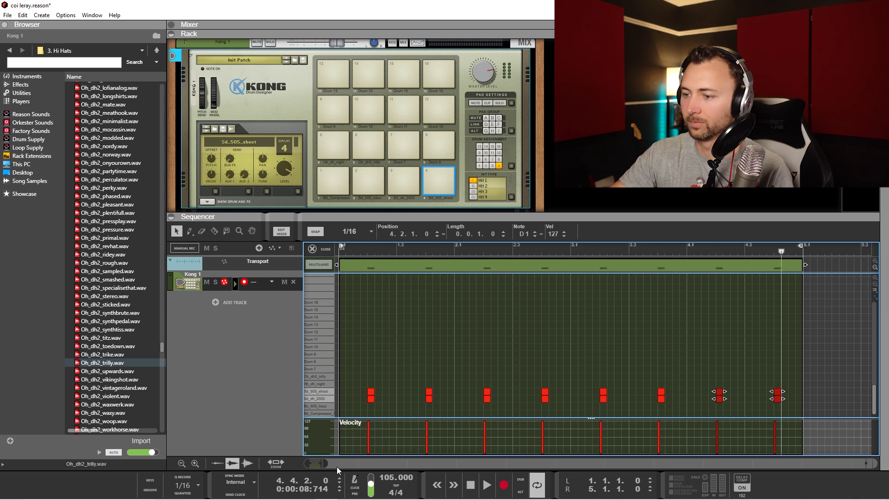
Step: Shift all Sd_dh_2000 notes slightly earlier so the first sits at 1.1.4.191, and play the layered snares
left_click_drag(325, 463, 321, 463)
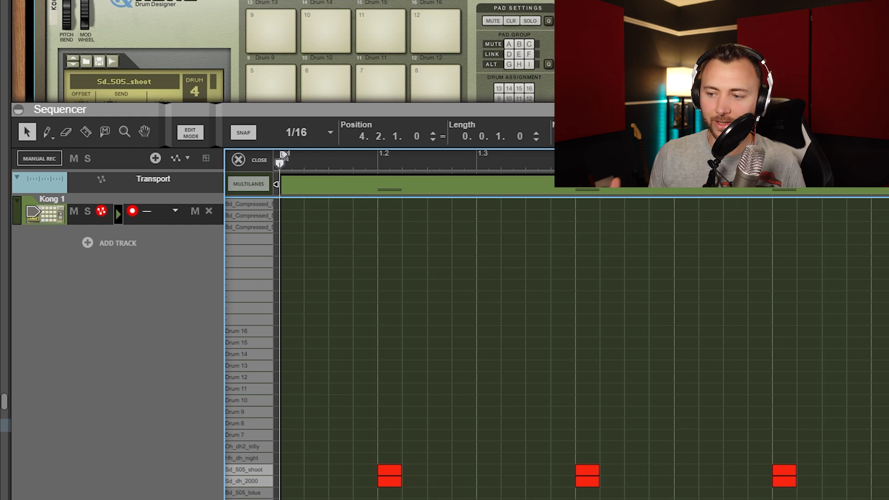
left_click(253, 480)
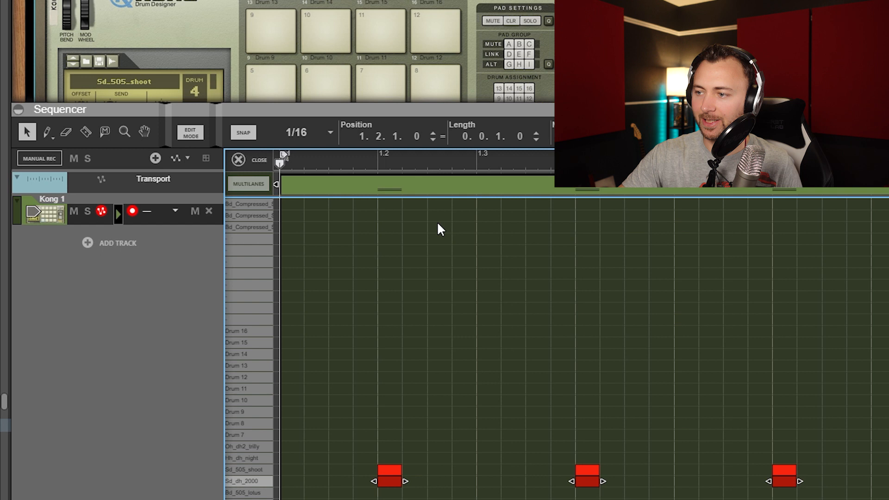
left_click_drag(415, 136, 410, 158)
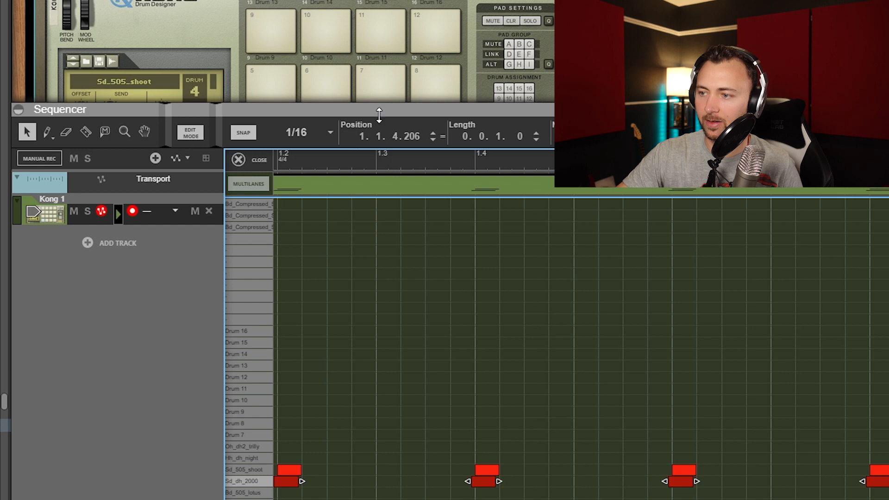
left_click_drag(413, 137, 413, 147)
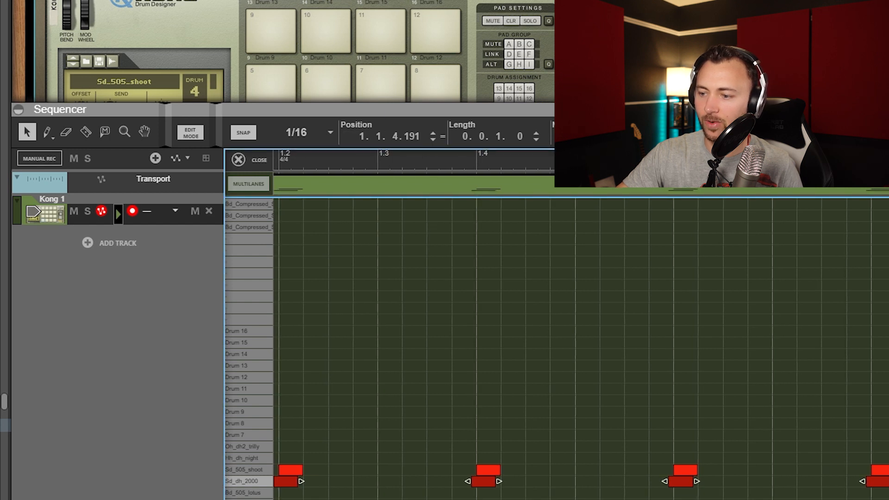
scroll(556, 343, "left", 1)
key("space")
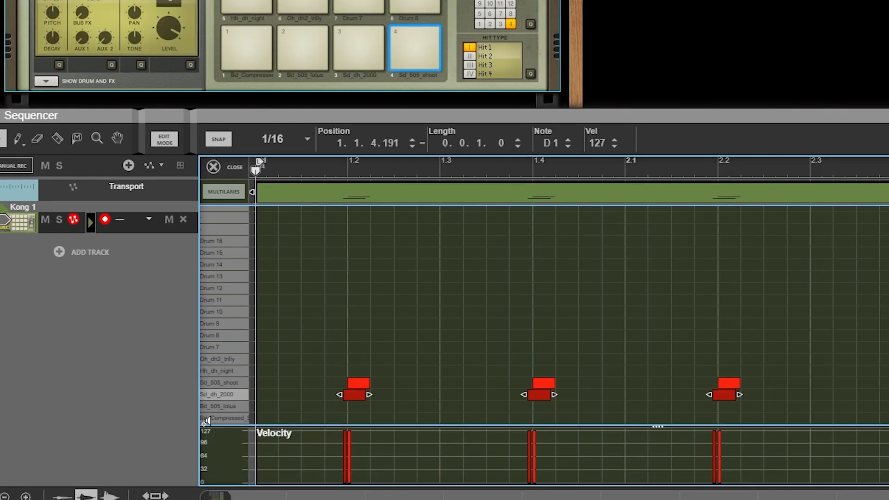
Step: Draw 1/16 compressed kick hits in bar 1 at positions 1.1.1, 1.1.2, 1.2.3 and 1.3.1 and play the pattern
left_click(228, 416)
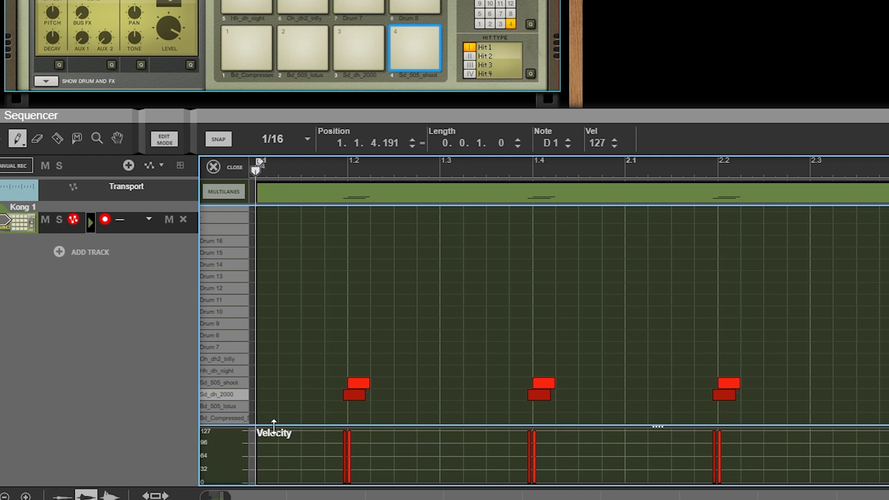
left_click(260, 418)
left_click(286, 418)
left_click_drag(287, 433, 254, 429)
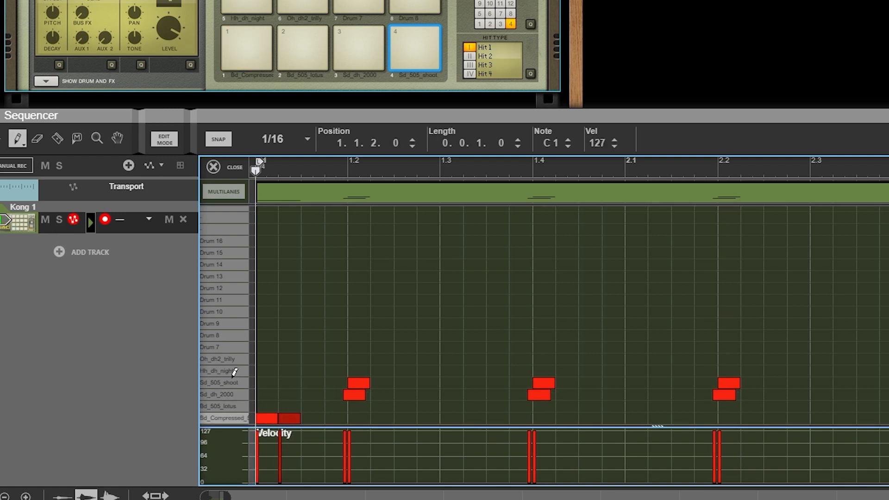
left_click(405, 416)
left_click(450, 416)
left_click_drag(450, 433, 396, 432)
key("space")
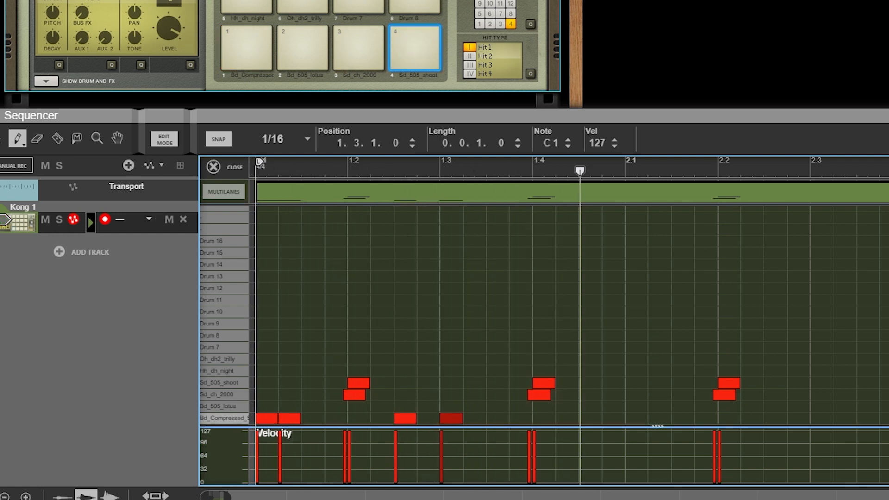
Step: Add a compressed kick hit at 2.1.1 and play the pattern from the start
left_click(635, 418)
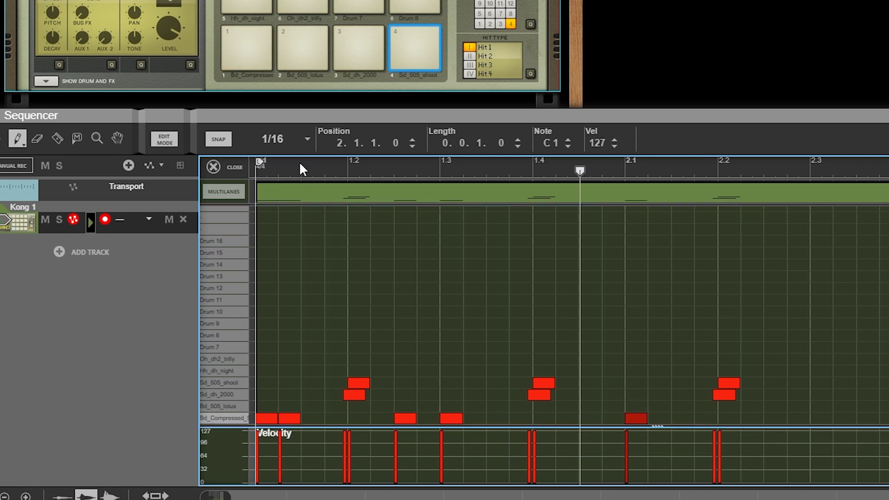
key("shift+Return")
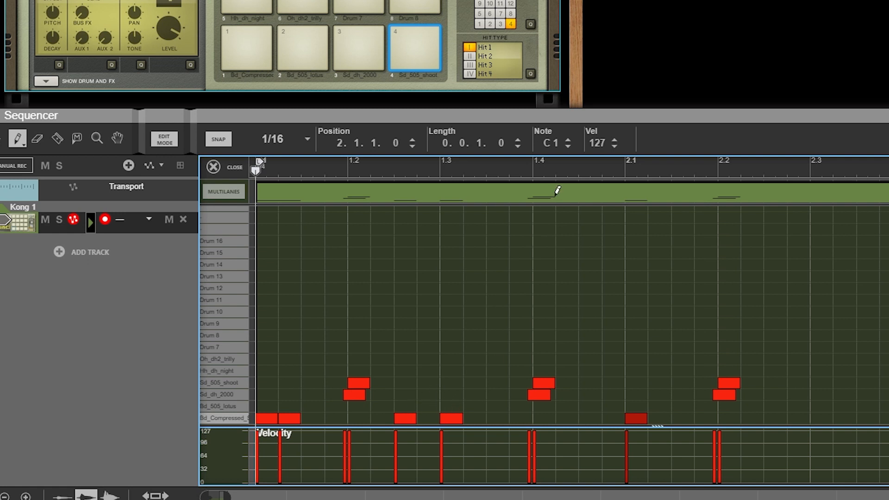
key("space")
key("space")
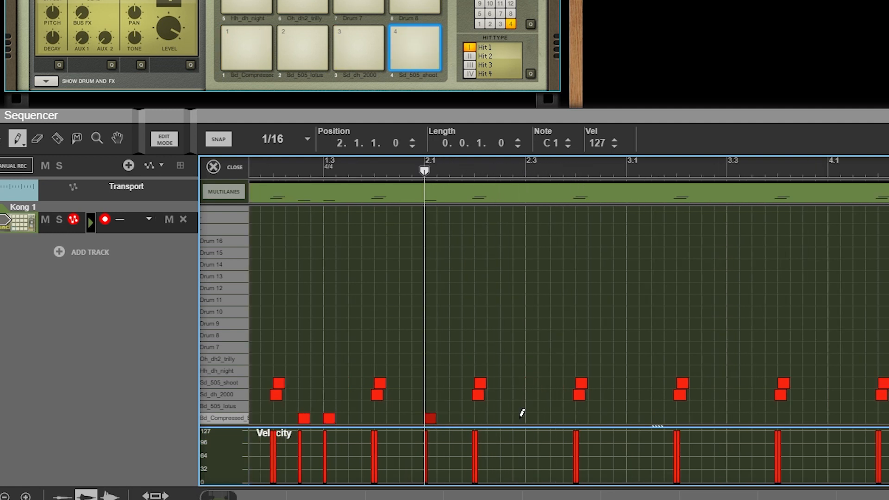
Step: Add compressed kick hits at 2.2.4 and 2.3.1 and play the pattern from the start
left_click(520, 418)
left_click(531, 416)
left_click_drag(538, 461, 512, 400)
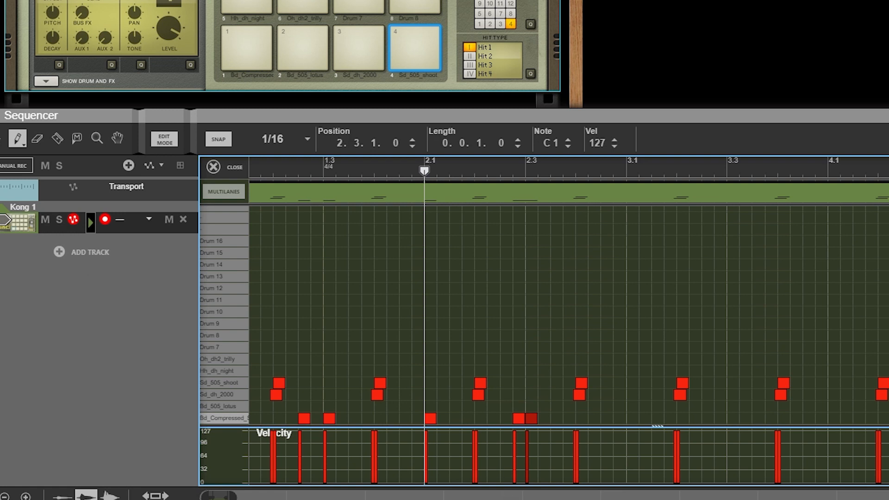
key("space")
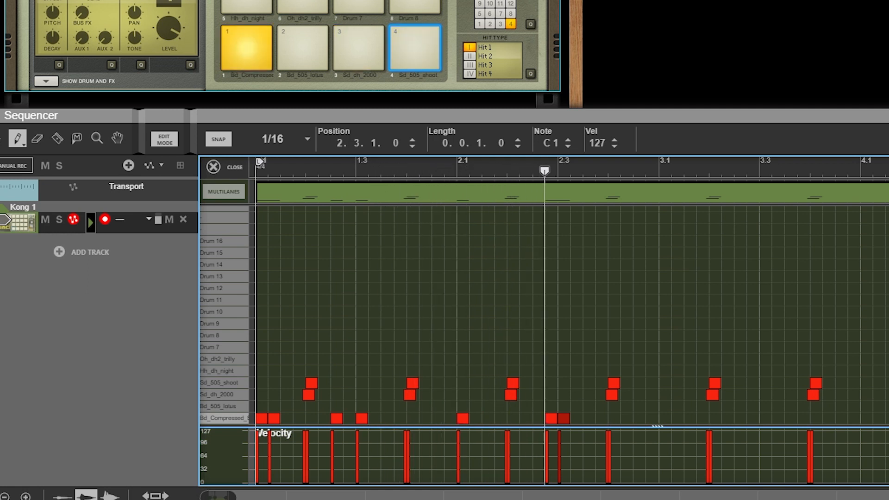
key("space")
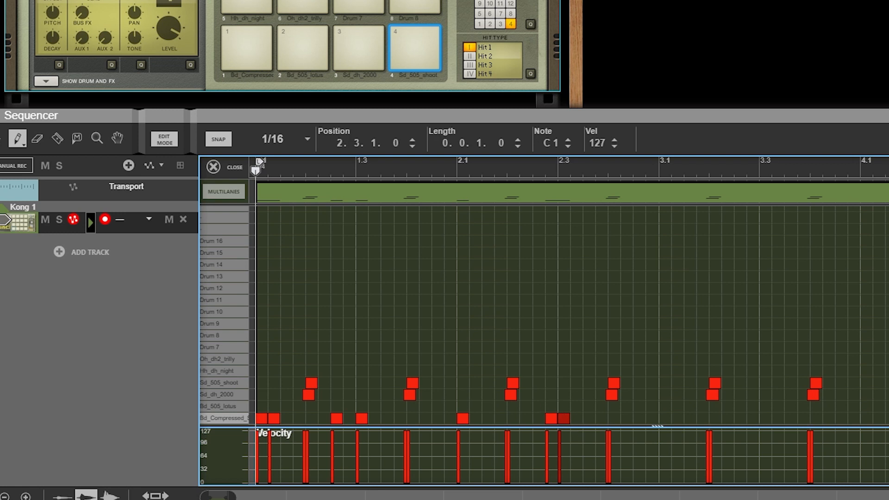
key("space")
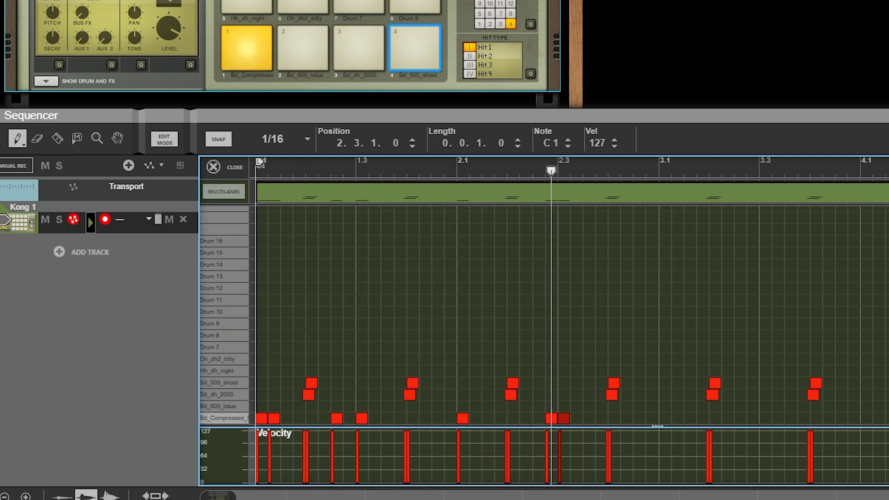
key("space")
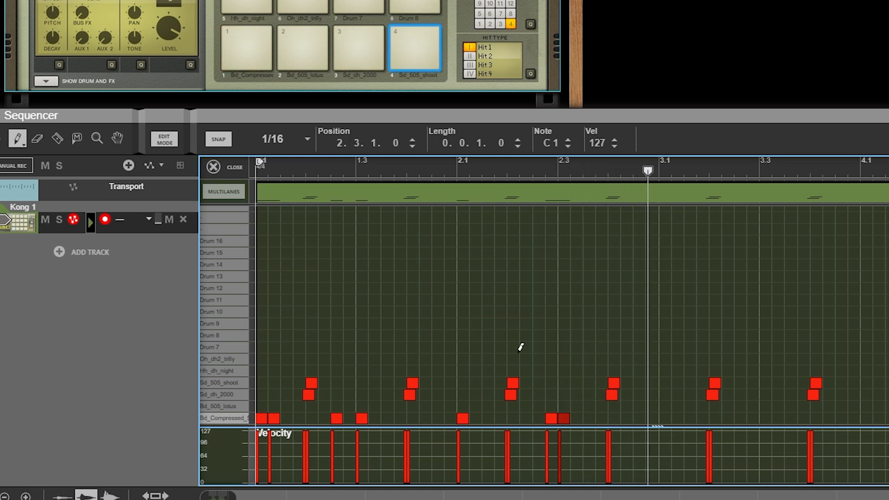
Step: Copy all compressed kick hits from bars 1 and 2 to position 3.1.1 and play the four-bar pattern
left_click(4, 139)
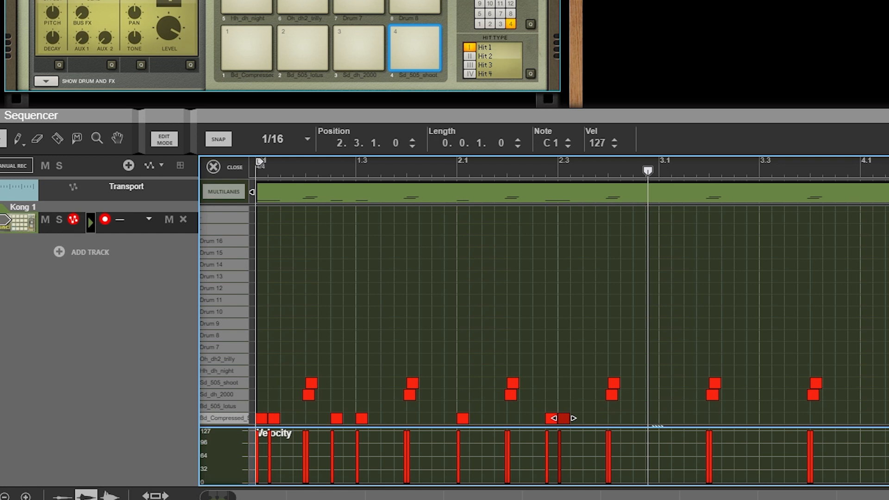
left_click_drag(619, 419, 218, 419)
key("ctrl+c")
left_click(481, 182)
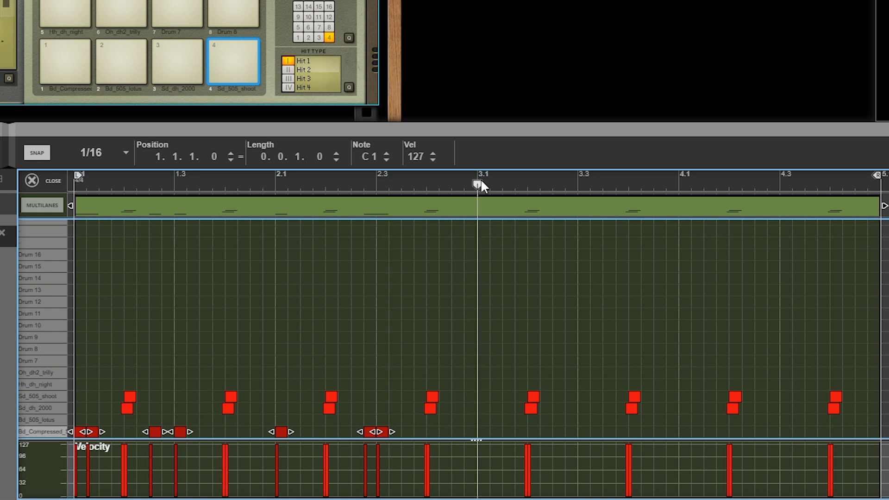
key("ctrl+c")
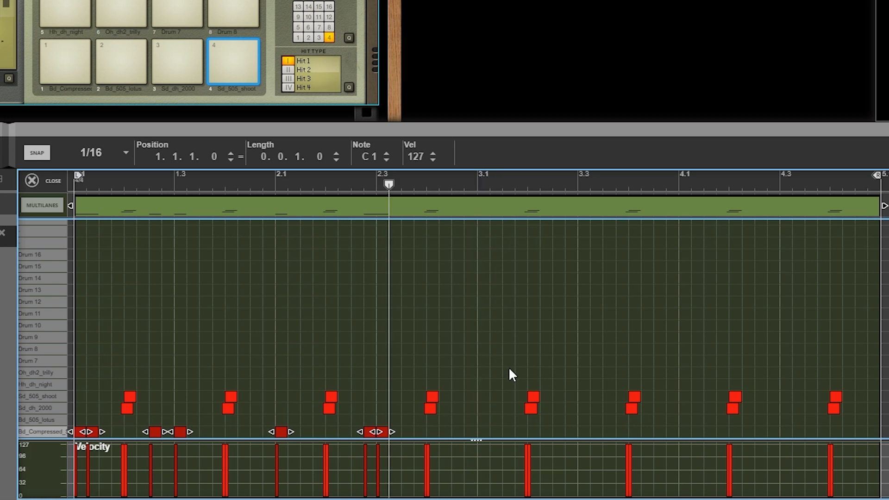
left_click_drag(463, 180, 475, 184)
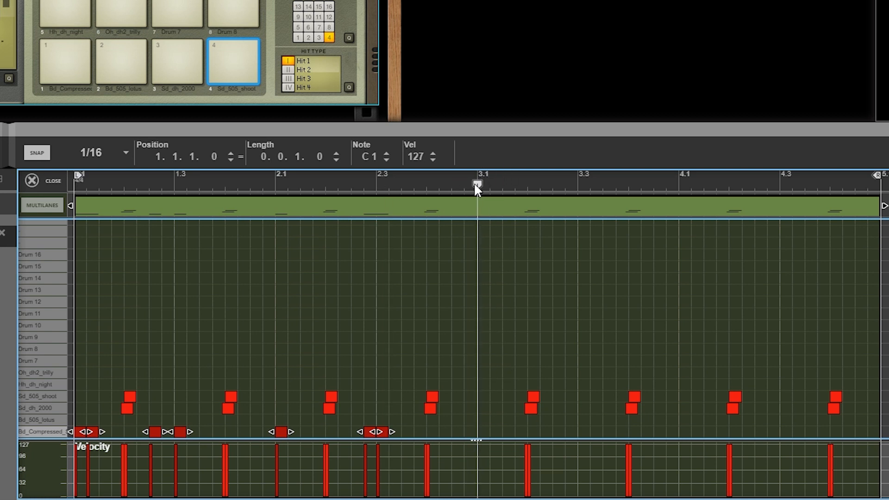
key("ctrl+v")
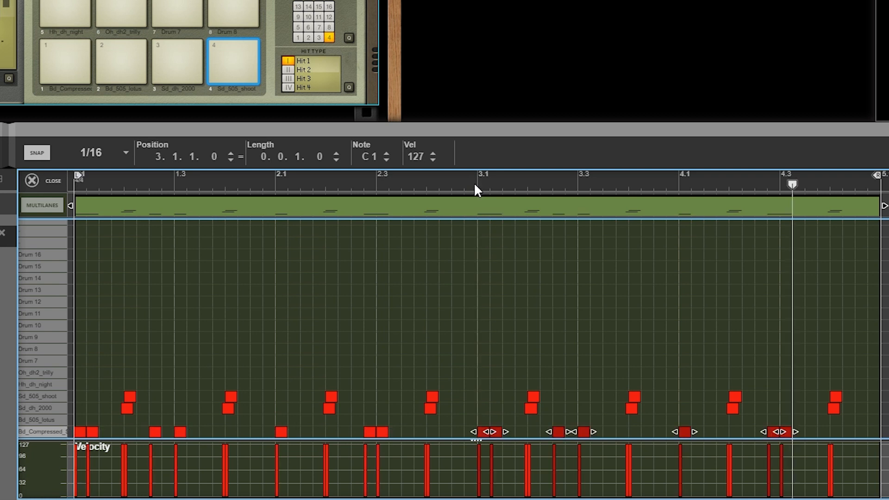
key("shift+Return")
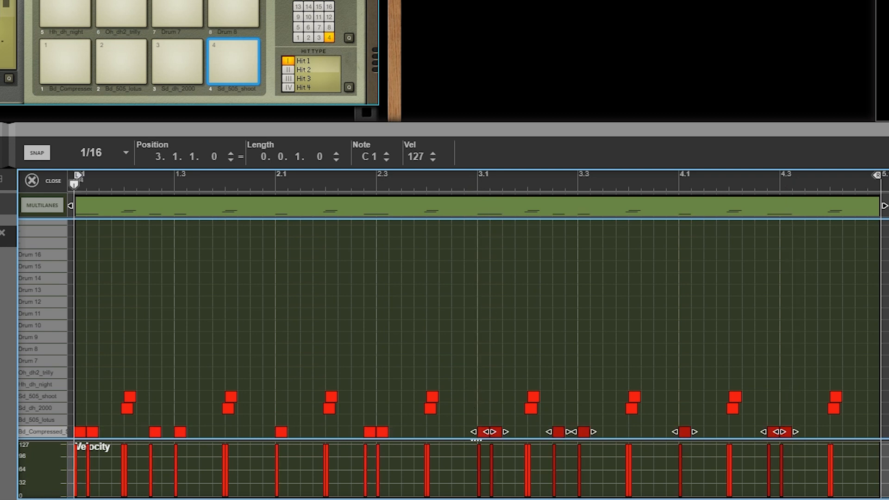
key("space")
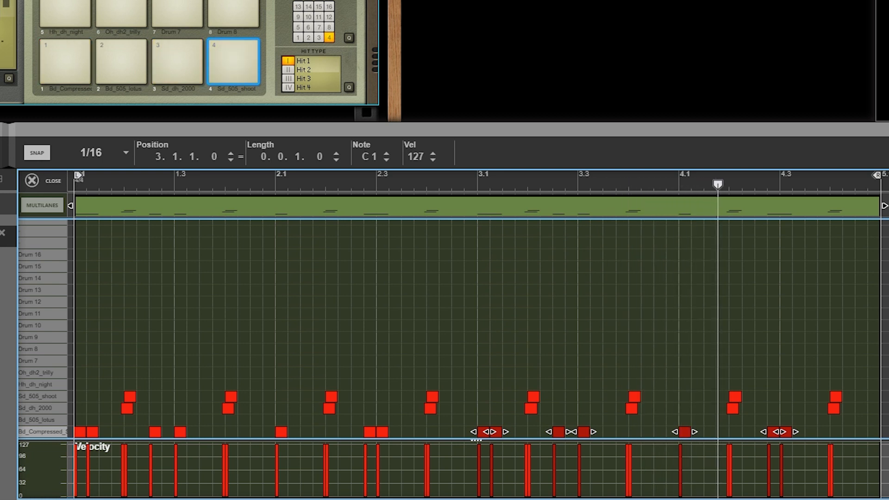
key("space")
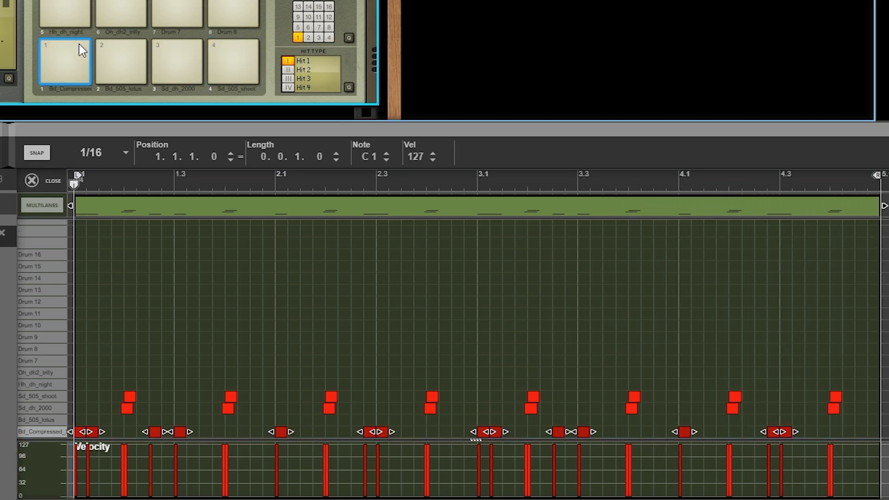
Step: Audition the compressed kick pad and the Bd_505_lotus pad on the Kong
left_click(86, 50)
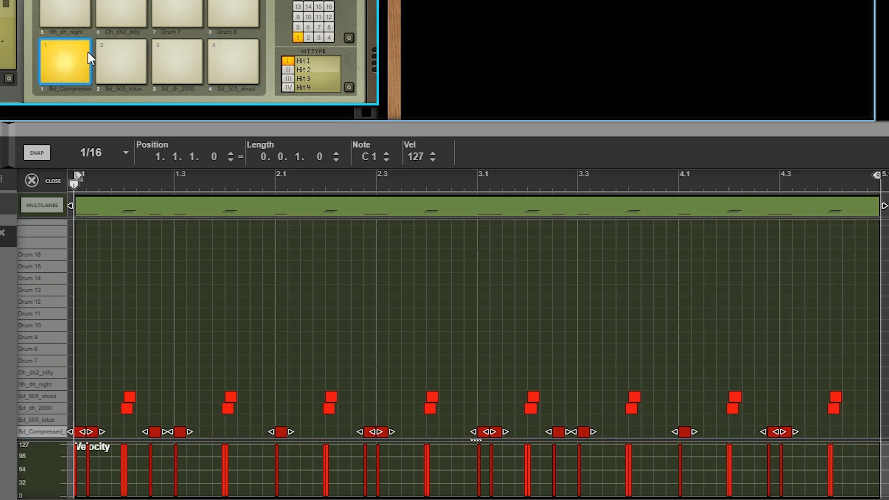
left_click(144, 57)
left_click(144, 57)
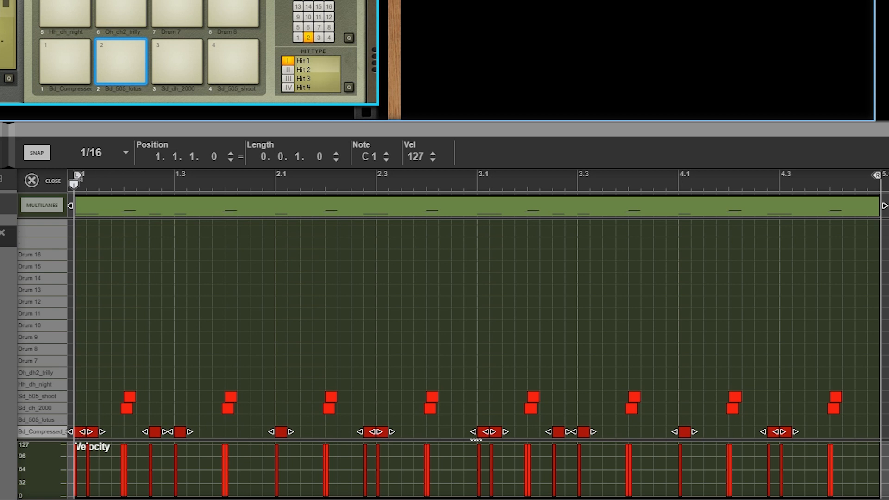
Step: Draw 1/16 Bd_505_lotus hits at the same positions as every compressed kick in bars 1 and 2
left_click(81, 419)
left_click(92, 419)
left_click(155, 419)
left_click(180, 419)
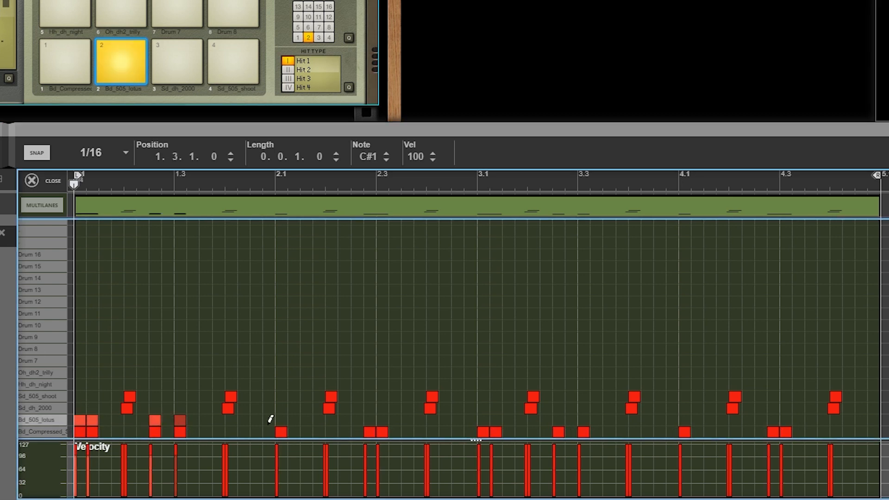
left_click(281, 420)
left_click(370, 420)
left_click(382, 420)
Step: Double every compressed kick in bars 3 and 4 with 1/16 Bd_505_lotus hits and play the layered kicks
left_click(484, 420)
left_click(496, 420)
left_click(558, 420)
left_click(583, 420)
left_click(685, 420)
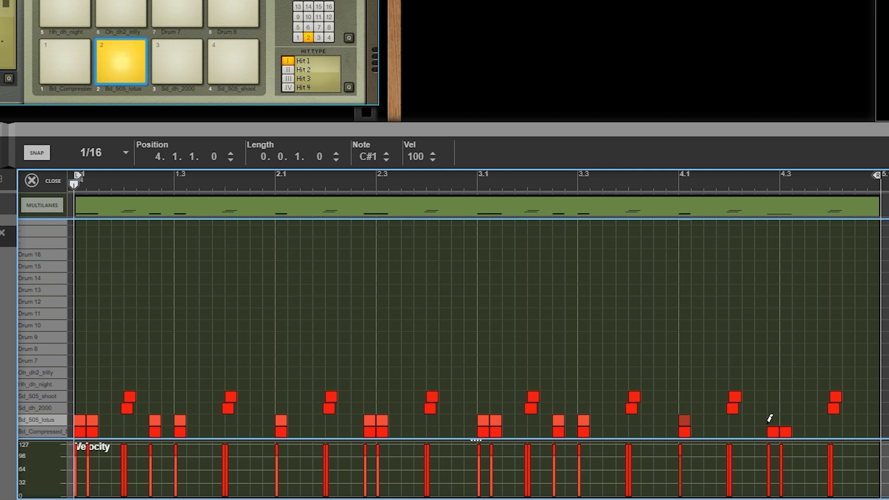
left_click(773, 420)
left_click(786, 420)
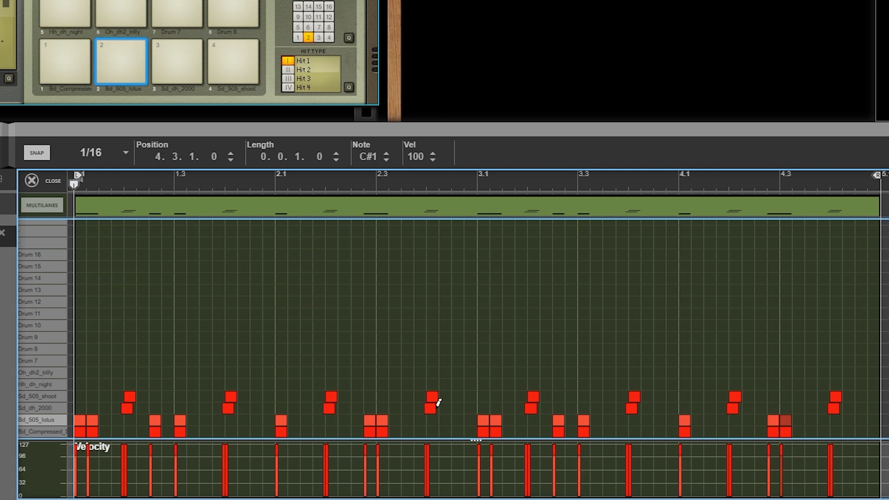
key("space")
Step: Draw 1/16 Hh_dh_night hits at 1.1.1, 1.1.2, 1.2.3, 1.3.1 and 2.1.1 and play the pattern
left_click(80, 383)
left_click(92, 384)
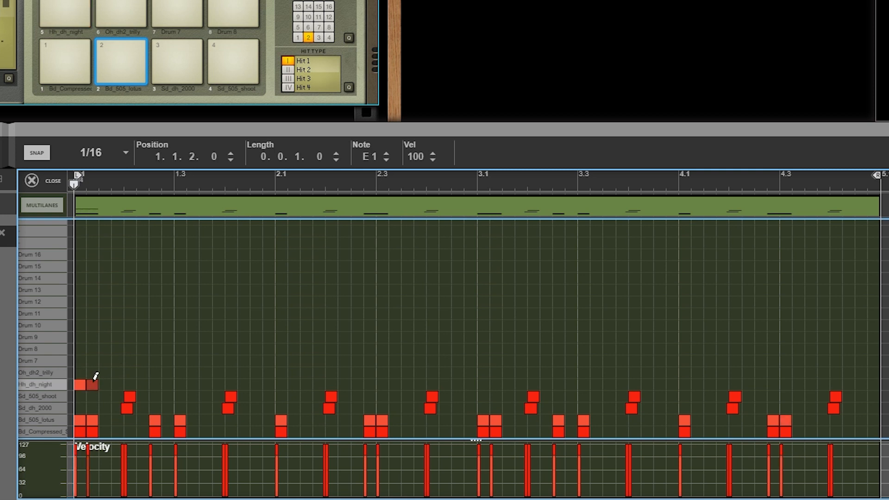
left_click(155, 384)
left_click(193, 385)
left_click(180, 385)
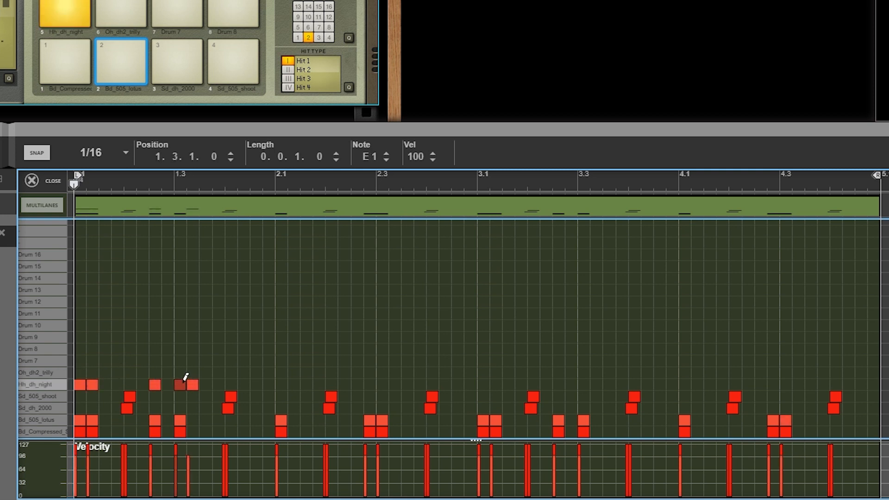
left_click(192, 385)
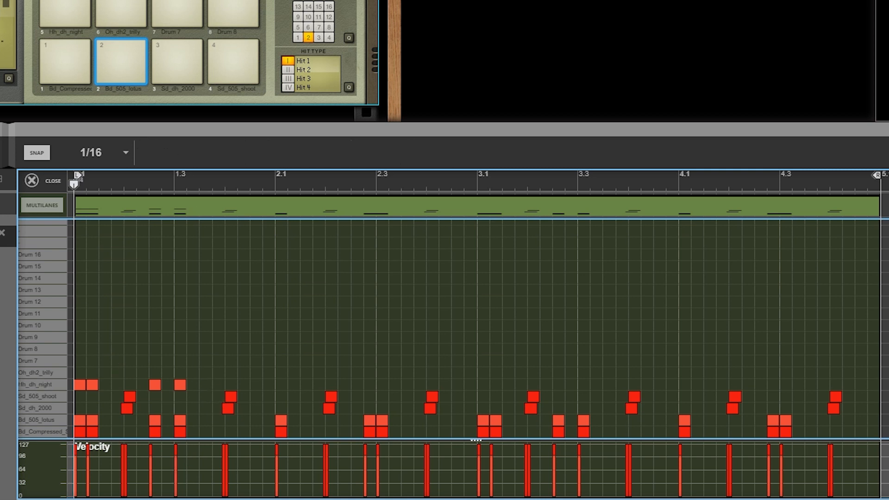
key("space")
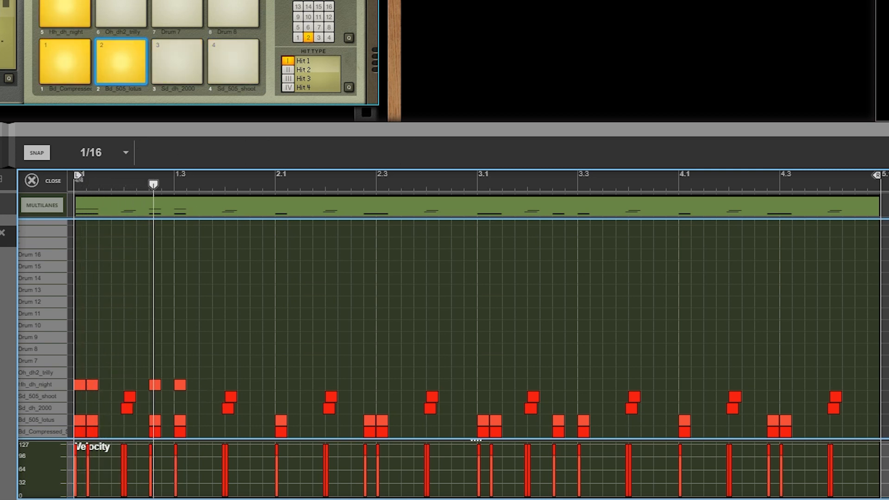
left_click(281, 385)
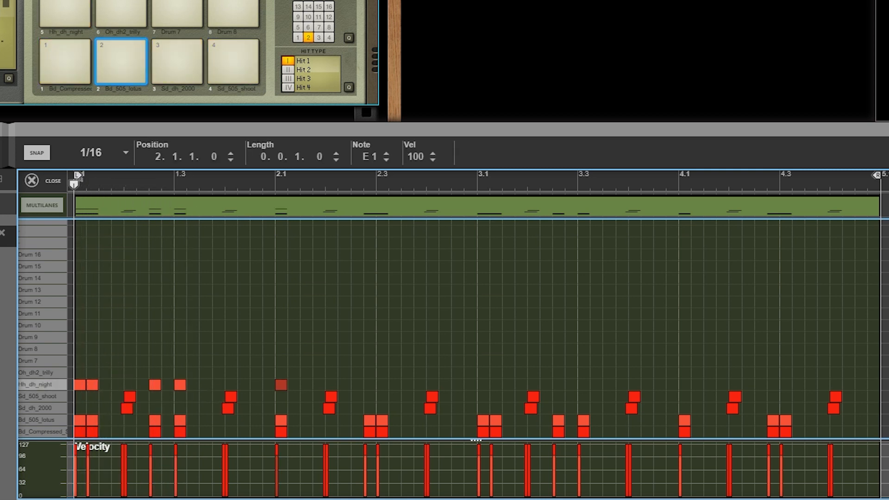
key("space")
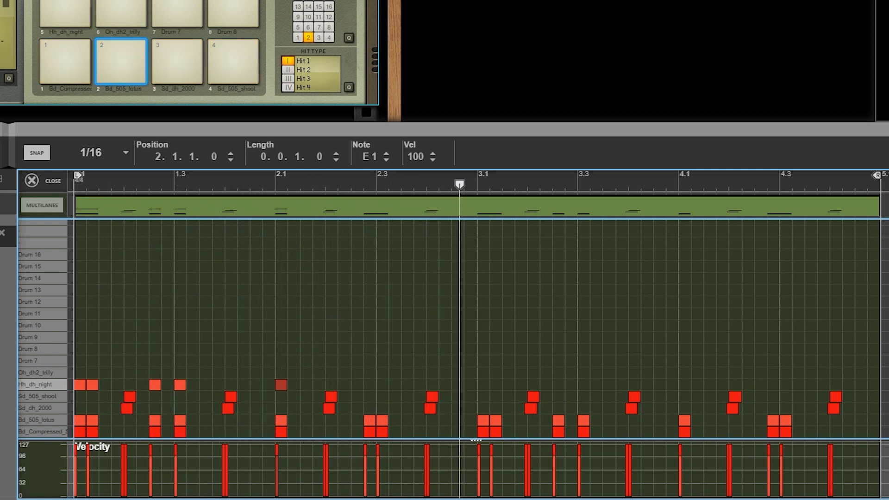
Step: Draw 1/16 Hh_dh_night hits at 3.1.1, 3.2.1, 3.3.1, 4.1.1 and 4.3.1 and play the pattern from the start
left_click(484, 383)
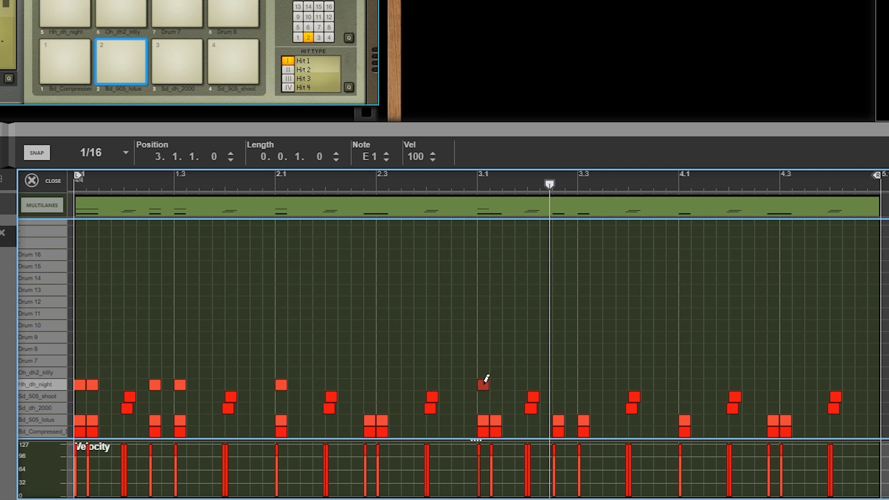
left_click(261, 383)
left_click(311, 383)
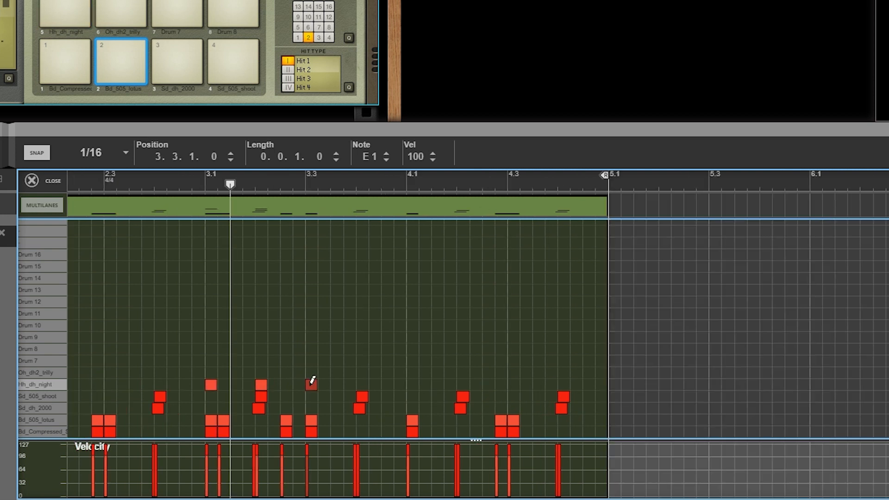
left_click(413, 384)
left_click(512, 383)
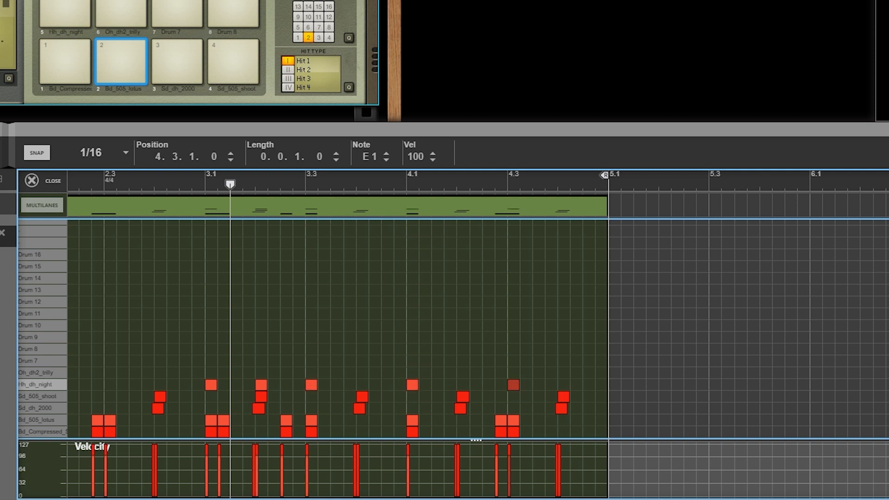
key("shift+Return")
key("space")
key("g")
key("h")
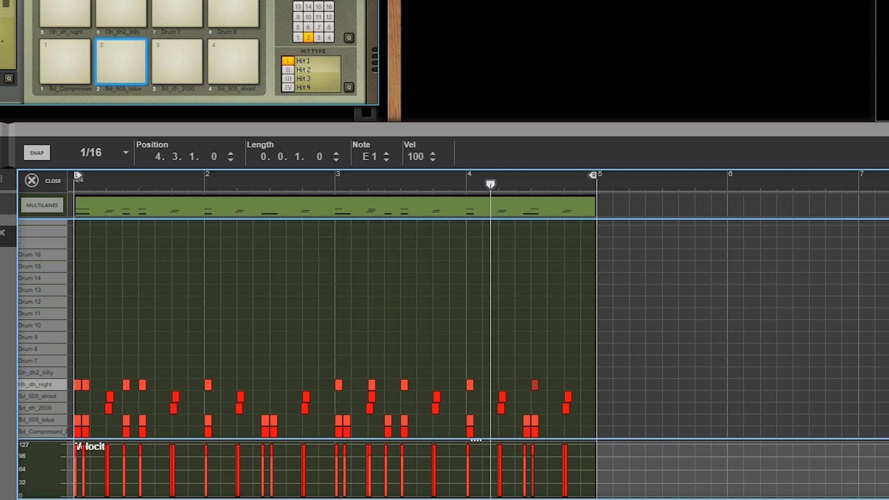
key("space")
key("h")
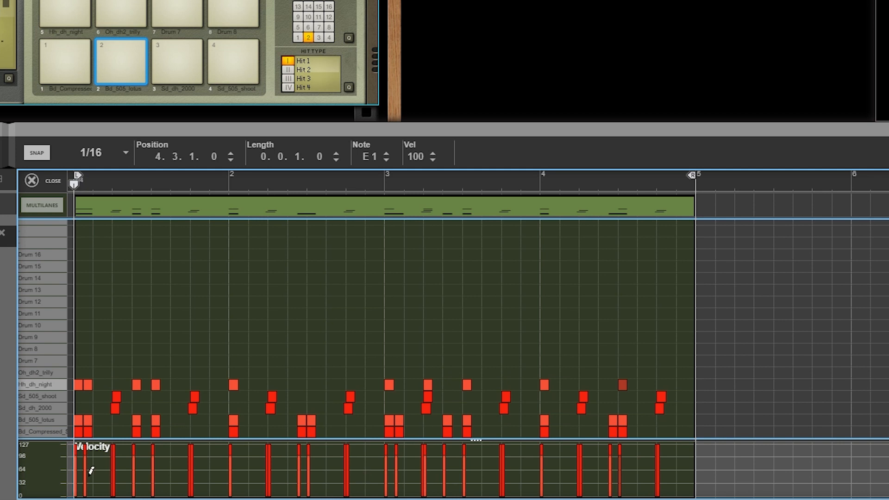
key("h")
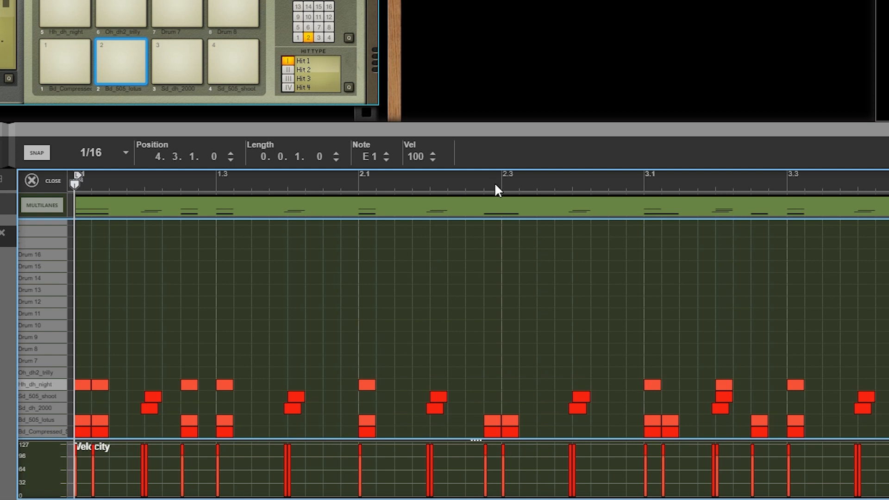
Step: Listen to the pattern from 2.2.3, and move the playback position to just before bar 3
left_click_drag(483, 185, 474, 186)
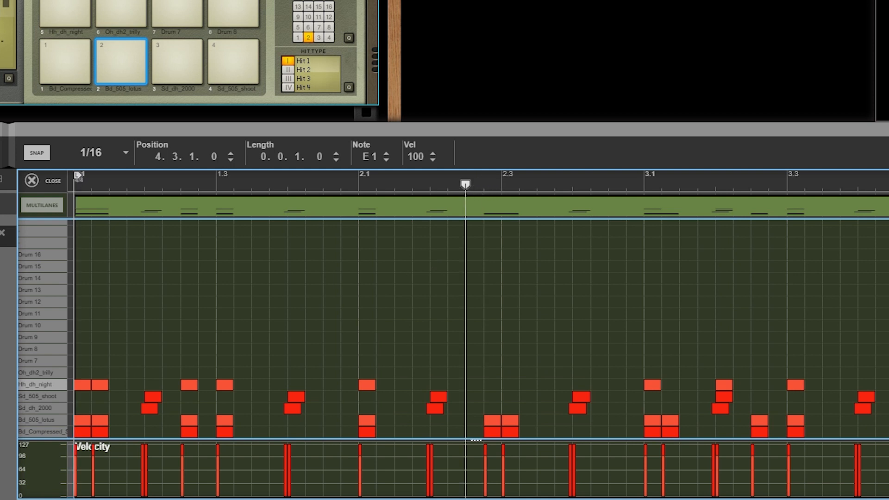
key("space")
key("space")
key("shift+Return")
key("shift+Return")
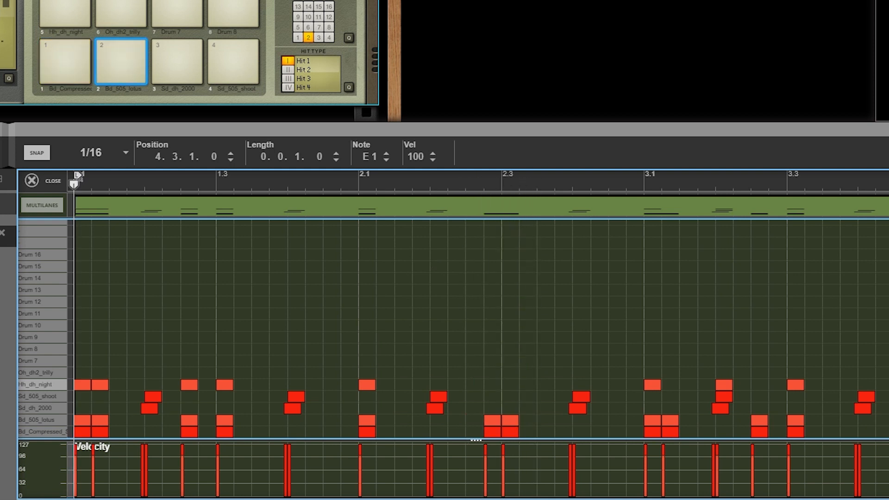
left_click_drag(840, 182, 363, 157)
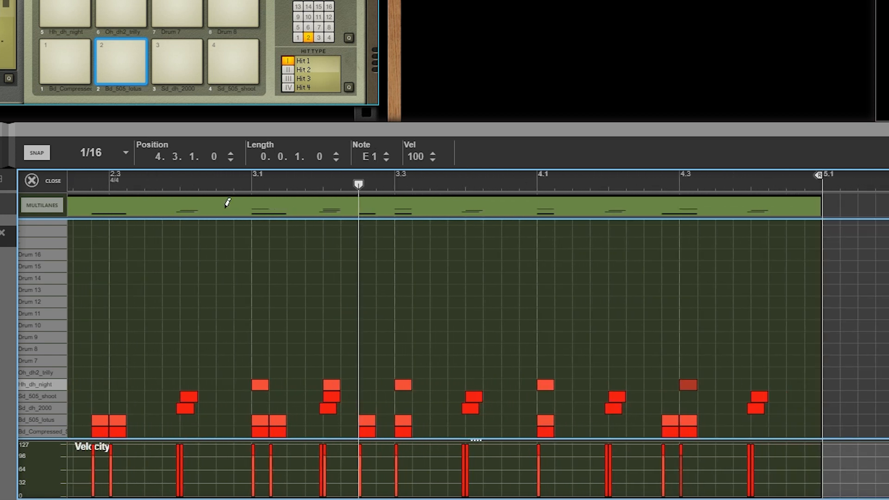
left_click(250, 184)
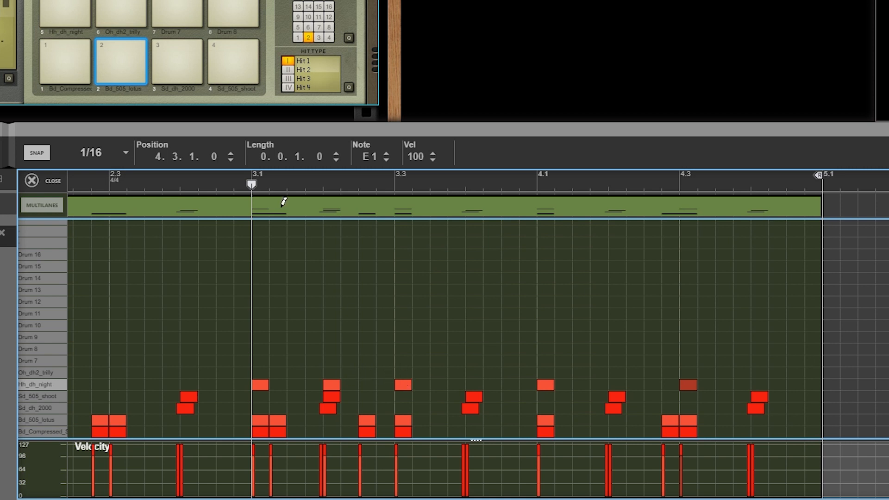
left_click(242, 187)
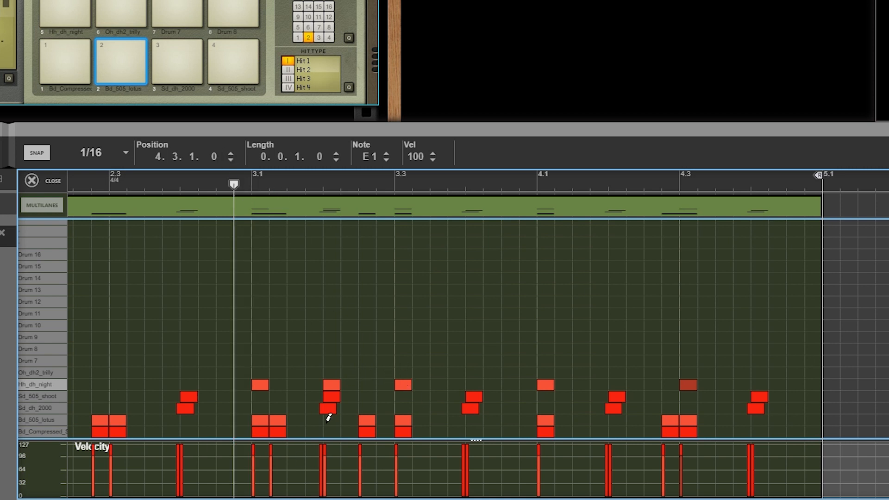
Step: Listen to the pattern from bar 3, repositioning playback just before 4.1 and then before 4.3 to hear the ending
key("space")
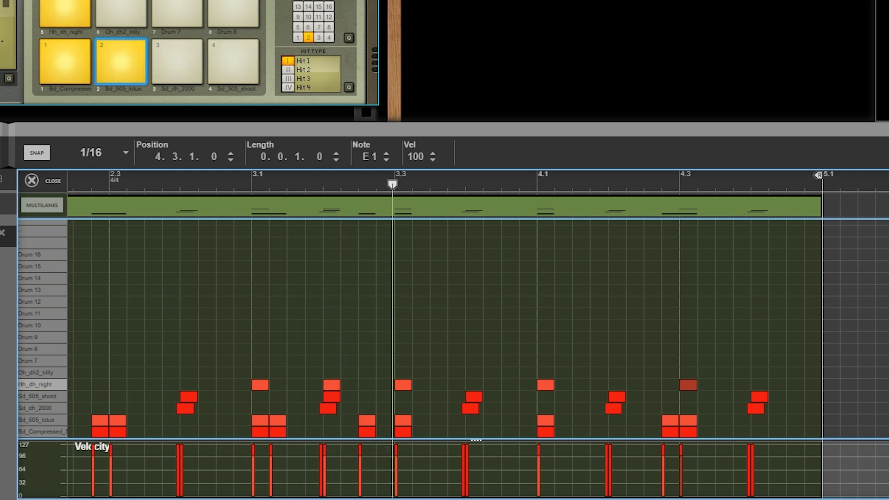
left_click_drag(553, 190, 520, 186)
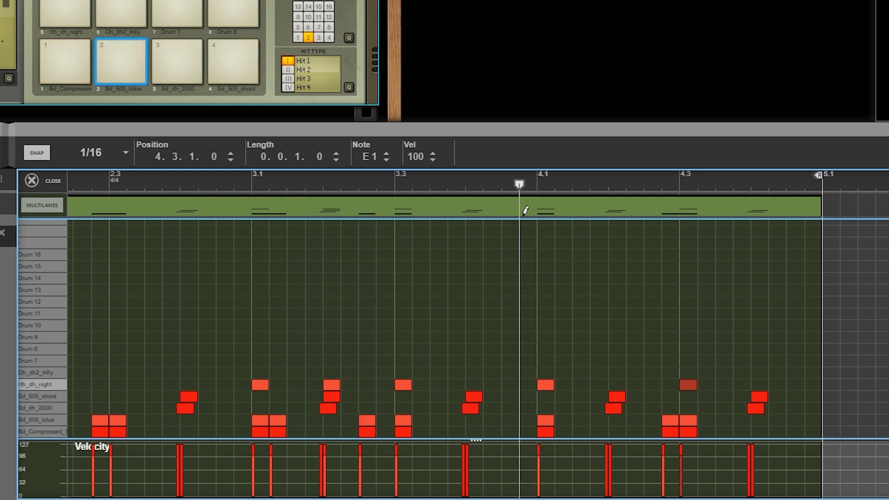
key("space")
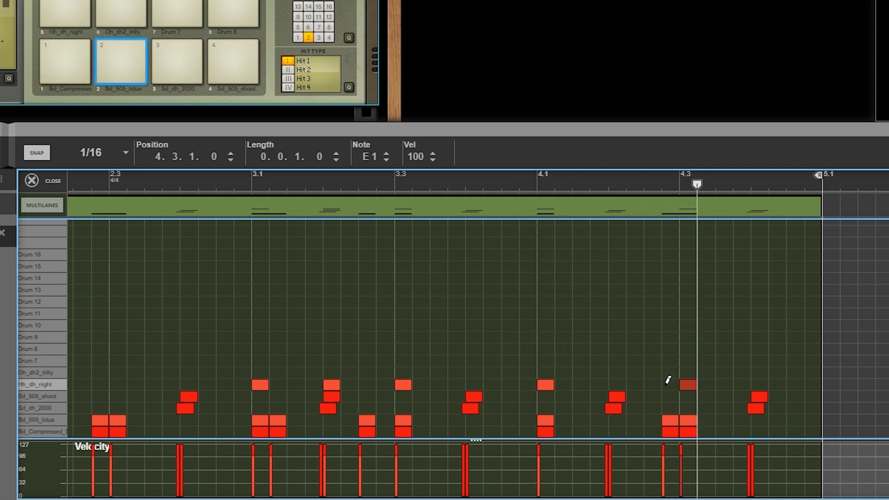
left_click(678, 181)
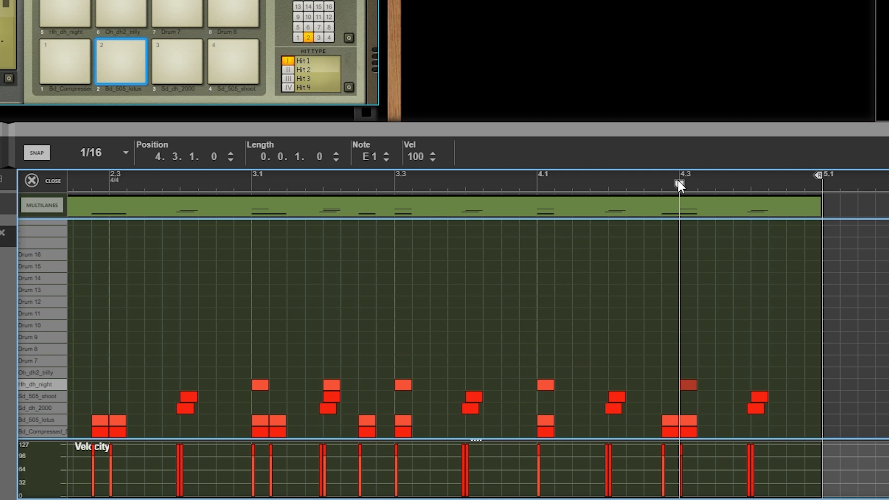
mouse_move(686, 182)
left_mouse_down()
mouse_move(646, 185)
mouse_move(663, 190)
left_mouse_up()
key("space")
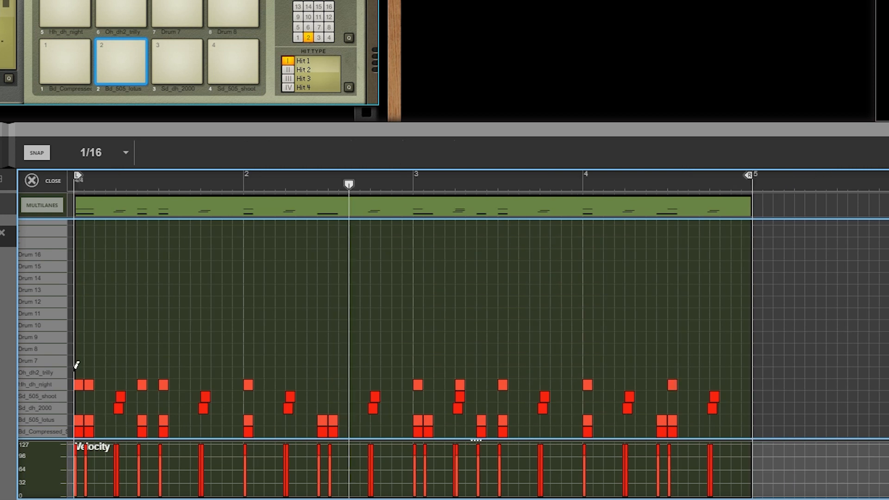
Step: Draw Oh_dh2_trilly open hi-hat notes of length 0.0.2.0 at 2.3.3 and 4.3.3 and play the pattern
left_click(71, 371)
left_click_drag(350, 369, 361, 371)
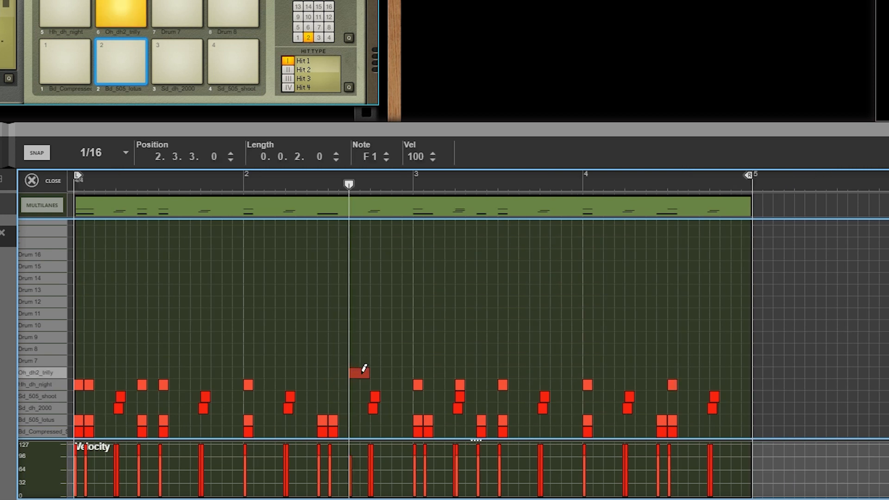
key("space")
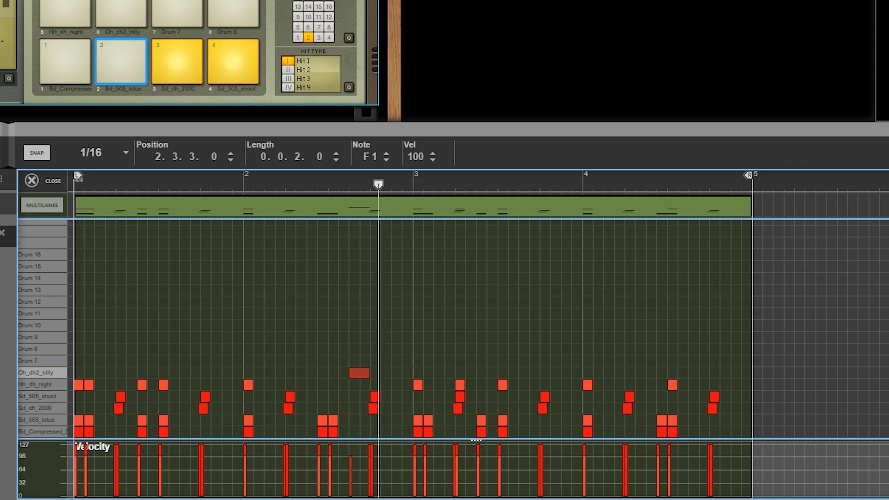
left_click(695, 373)
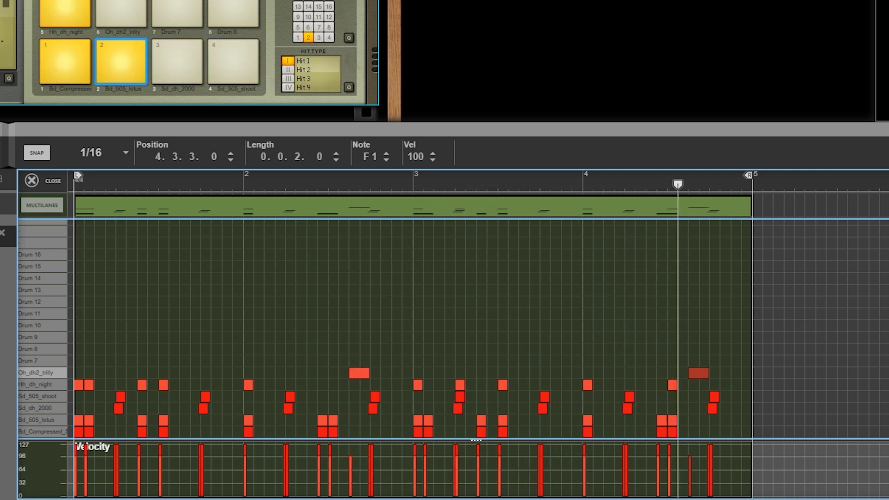
key("space")
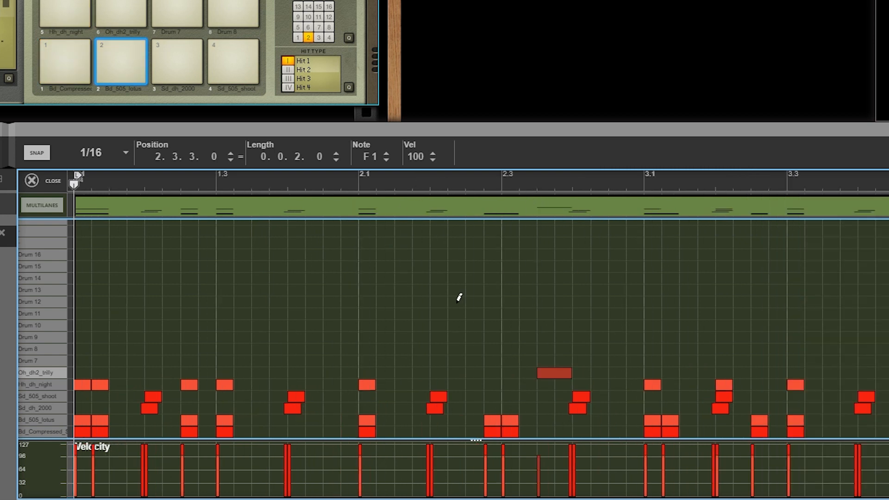
Step: Check the open hi-hat positions at 2.3.3 and 4.3.3 with the playback marker and listen to the pattern from the start
left_click(538, 184)
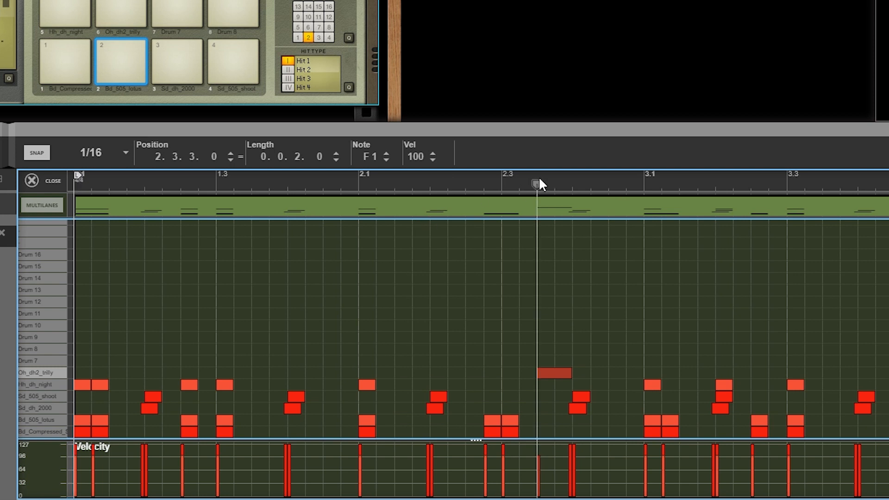
left_click(573, 178)
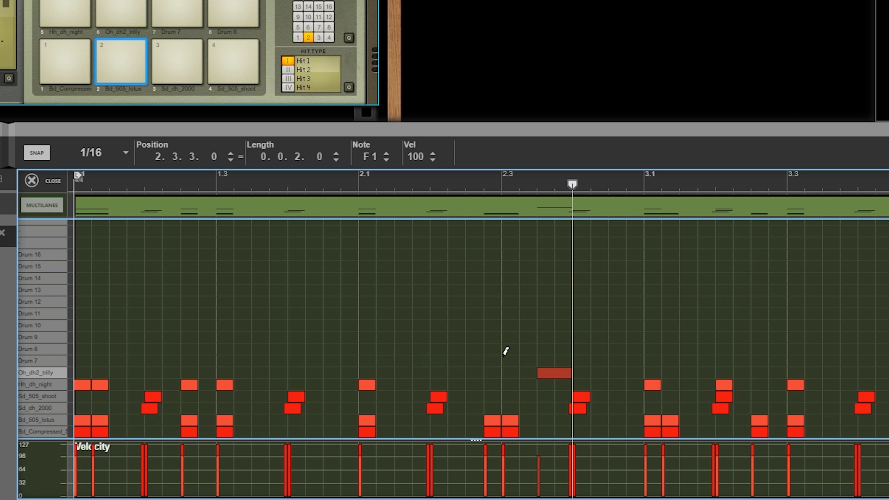
left_click(544, 178)
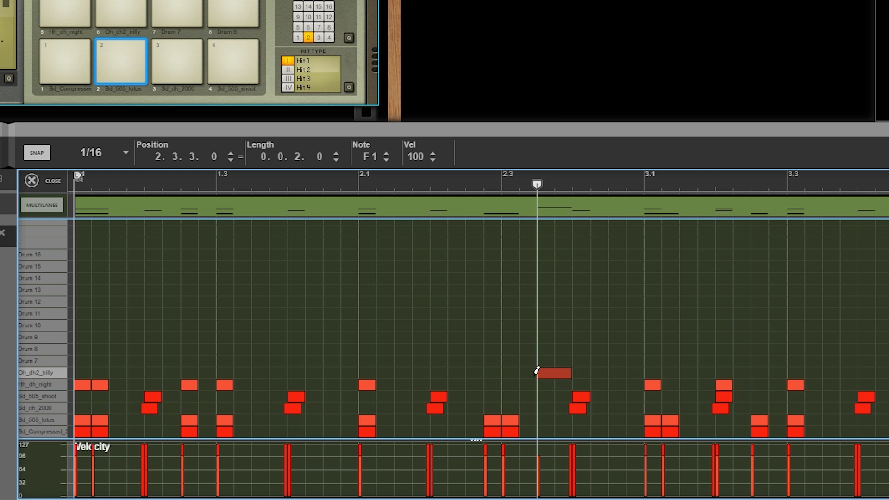
mouse_move(539, 182)
left_mouse_down()
mouse_move(571, 186)
mouse_move(543, 187)
left_mouse_up()
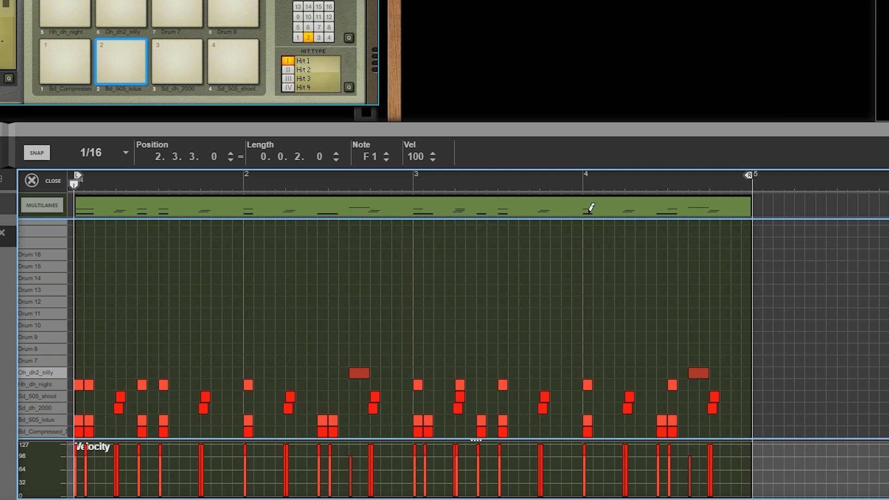
left_click_drag(678, 184, 687, 185)
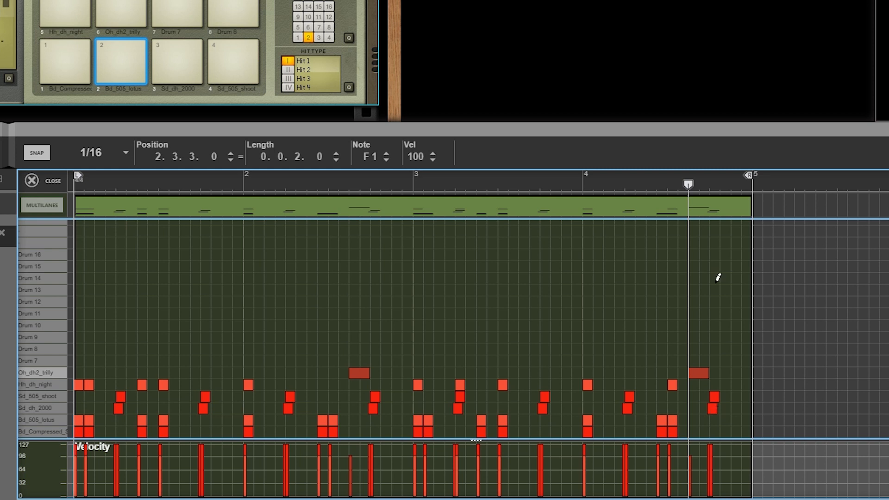
left_click_drag(704, 183, 71, 259)
key("space")
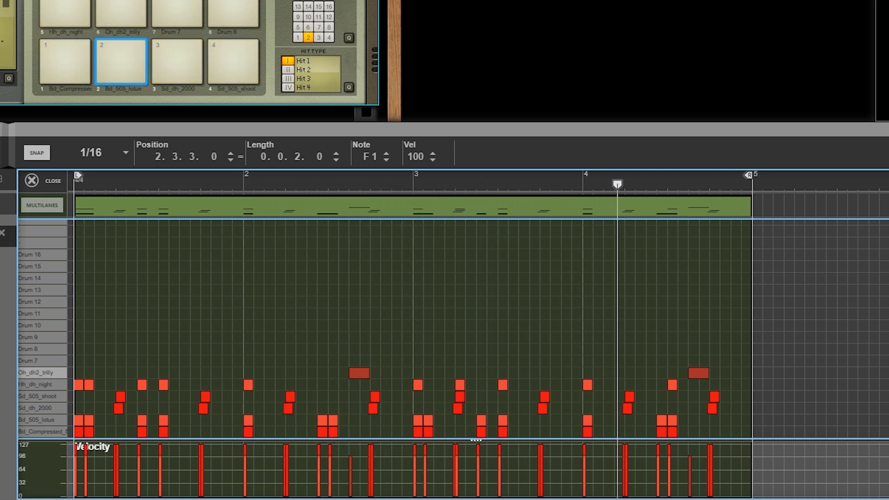
key("space")
key("shift+Return")
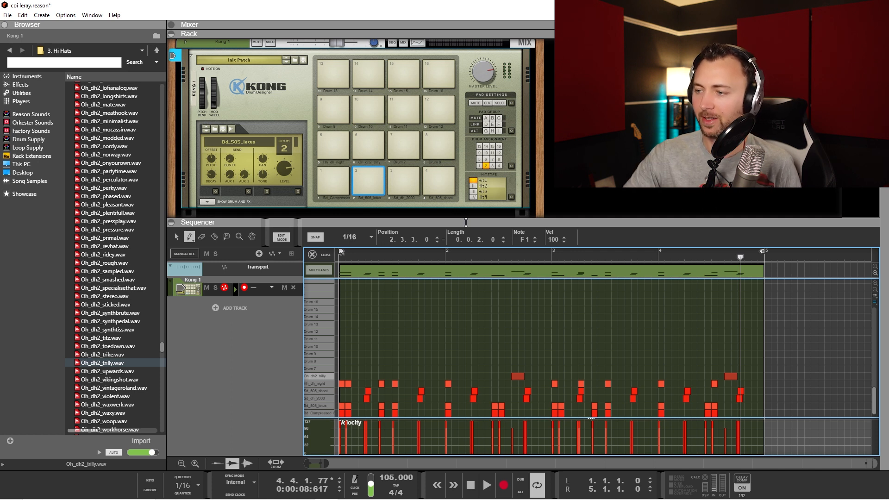
Step: Duplicate the Kong kit together with its track twice, giving three identical Kong tracks
mouse_move(466, 222)
left_mouse_down()
mouse_move(461, 246)
mouse_move(466, 217)
left_mouse_up()
left_click(338, 168)
left_click(373, 170)
left_click(407, 172)
left_click_drag(375, 250, 378, 227)
scroll(546, 164, "down", 1)
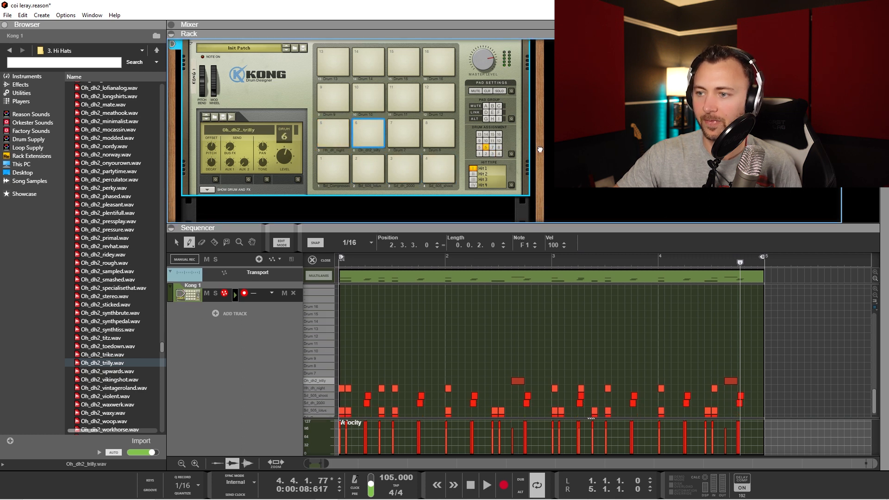
right_click(297, 87)
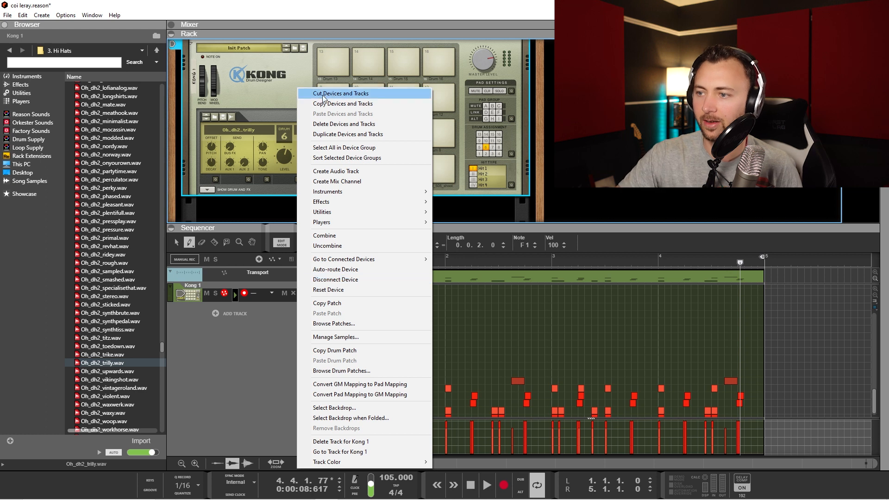
left_click(343, 134)
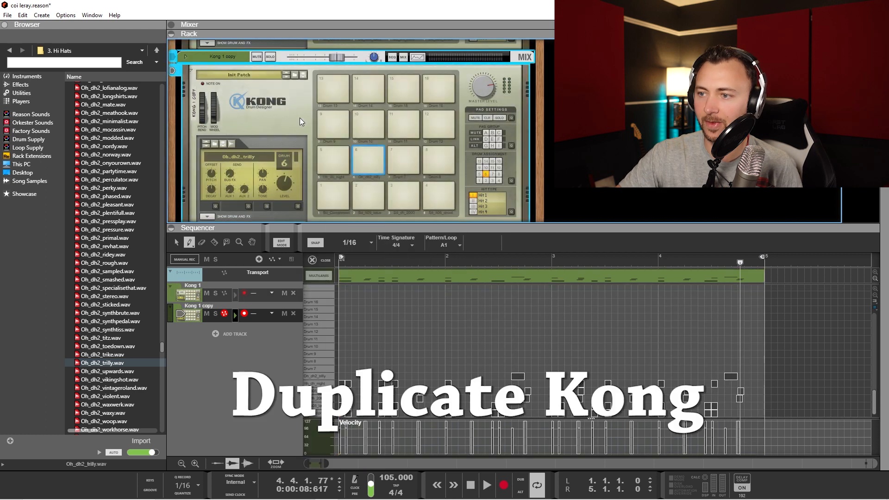
right_click(304, 116)
left_click(332, 165)
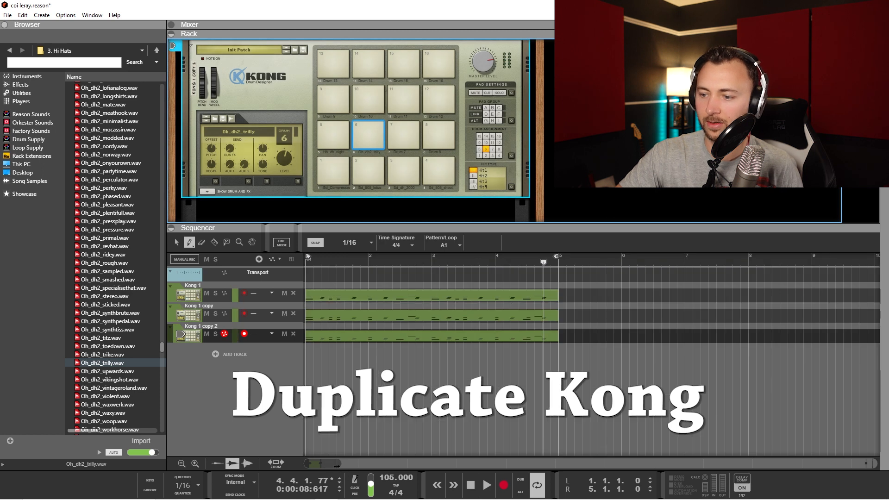
Step: Open the Kong 1 clip and delete all snare and hi-hat notes, keeping only the two kick lanes
left_click_drag(337, 466, 330, 466)
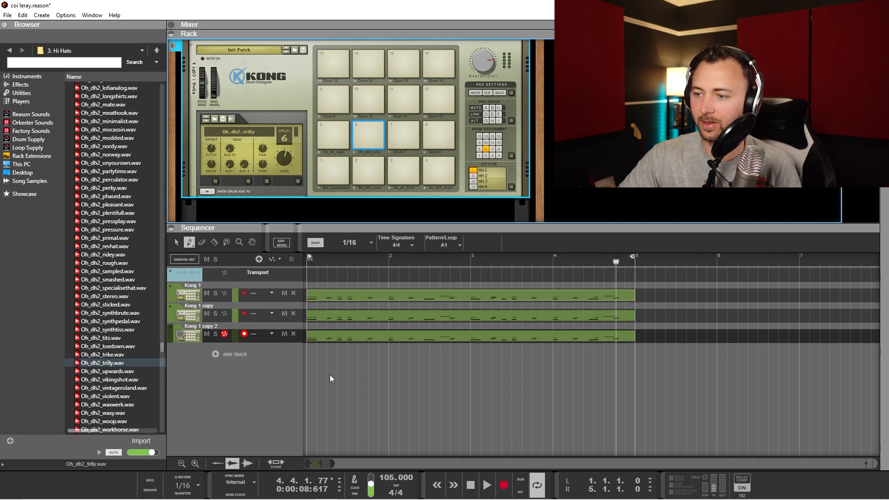
left_click(175, 243)
double_click(424, 298)
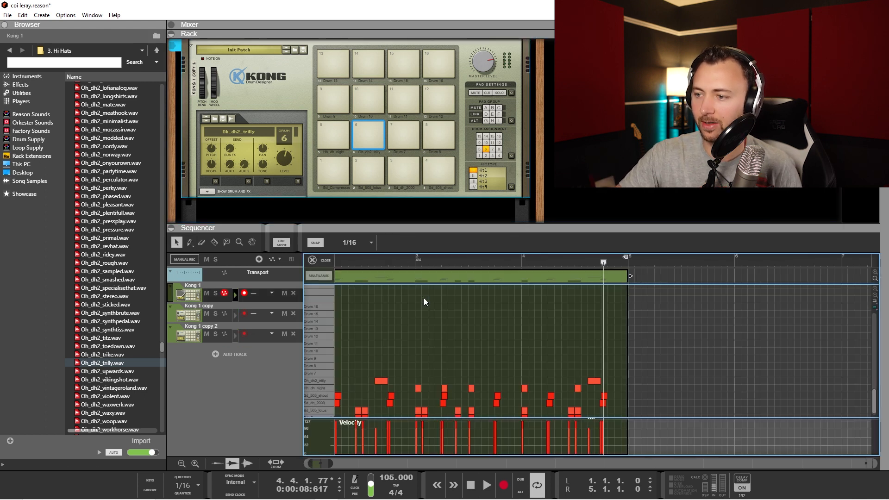
scroll(318, 466, "left", 3)
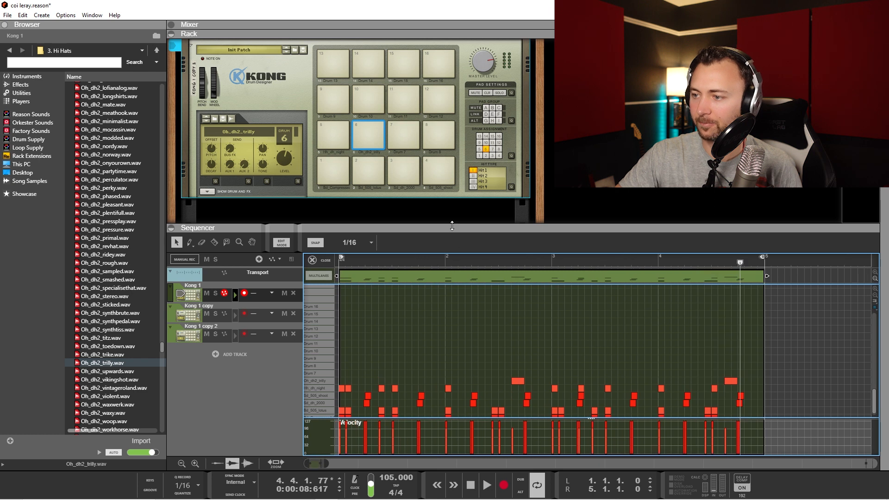
left_click_drag(452, 225, 454, 176)
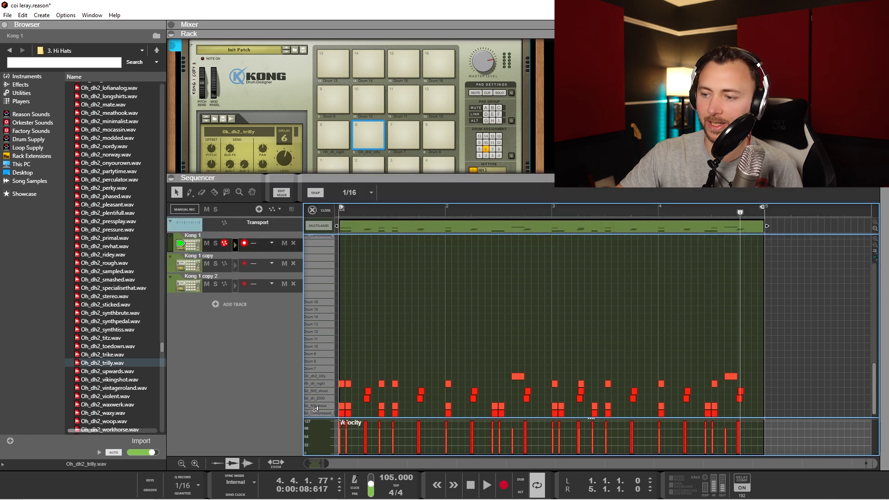
mouse_move(345, 338)
left_mouse_down()
mouse_move(560, 373)
mouse_move(755, 387)
mouse_move(761, 401)
left_mouse_up()
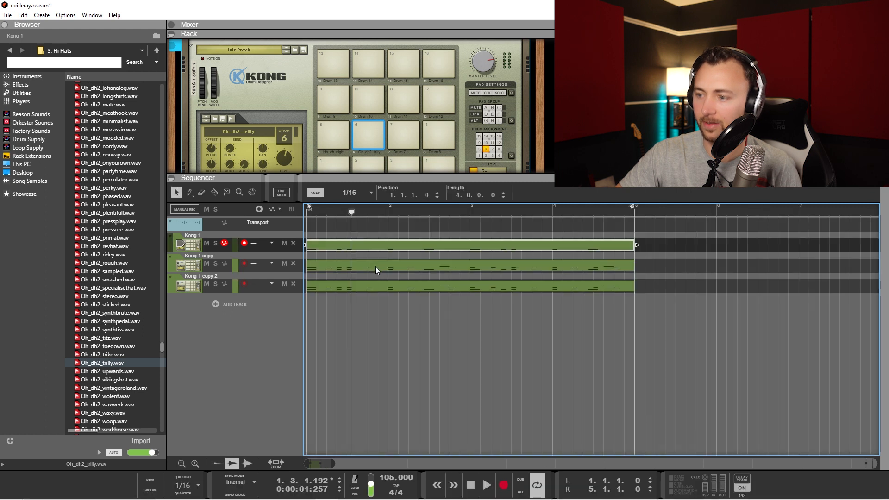
Step: Erase every hi-hat and kick note from the Kong 1 copy clip, keeping only the two snare lanes, and close the clip
double_click(375, 267)
left_click(200, 193)
left_click_drag(502, 377, 767, 381)
mouse_move(570, 423)
left_mouse_down()
mouse_move(762, 410)
mouse_move(445, 443)
left_mouse_up()
left_click_drag(316, 445, 316, 444)
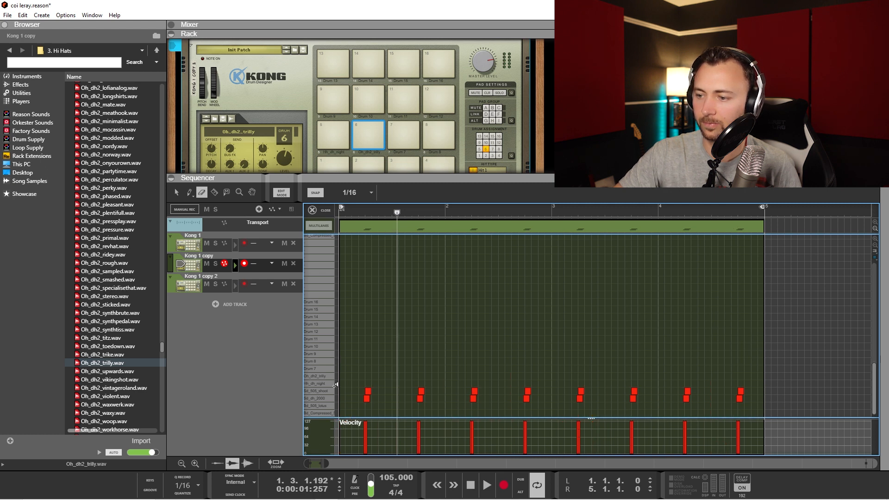
left_click(280, 193)
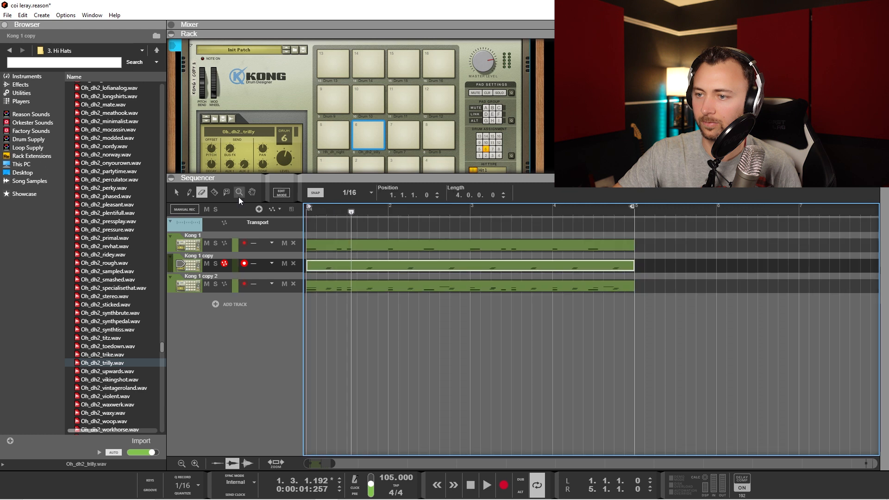
Step: Erase every snare and kick note from the Kong 1 copy 2 clip, keeping only the closed and open hi-hats
left_click(176, 193)
double_click(424, 287)
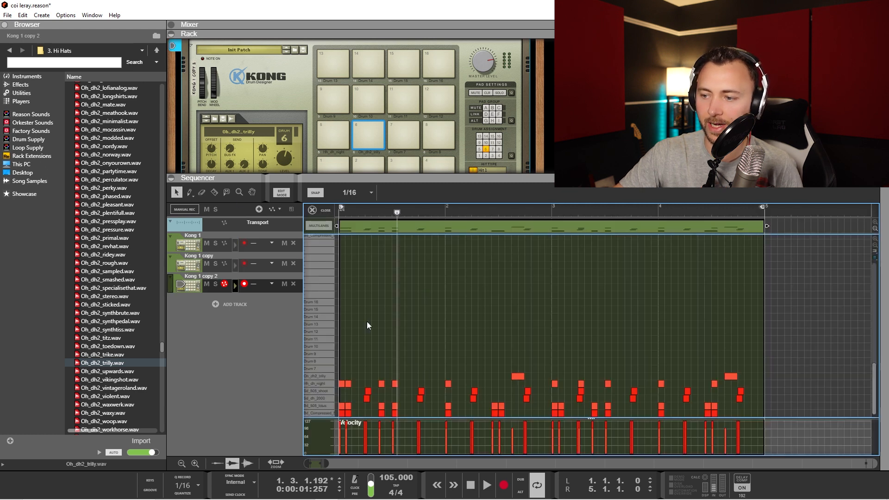
left_click(328, 382)
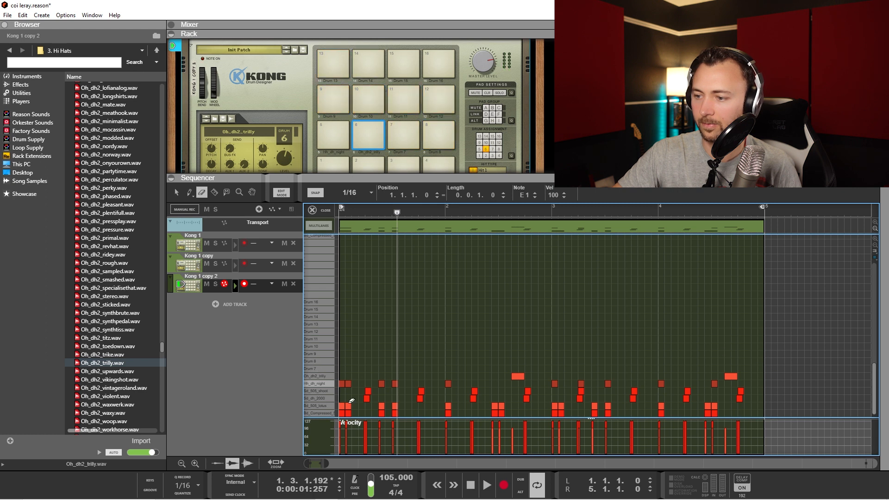
mouse_move(346, 390)
left_mouse_down()
mouse_move(575, 416)
mouse_move(746, 415)
left_mouse_up()
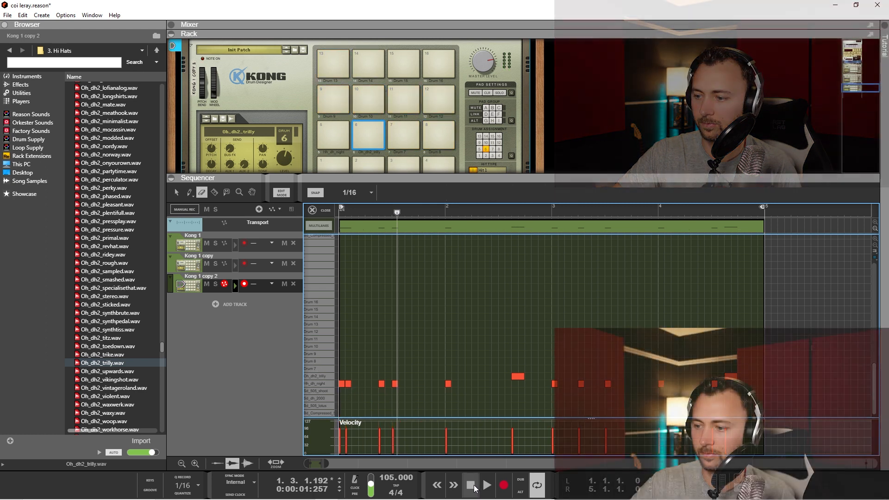
Step: Play the three separated drum tracks and examine the levels on their individual mixer channels
left_click(483, 487)
left_click(483, 486)
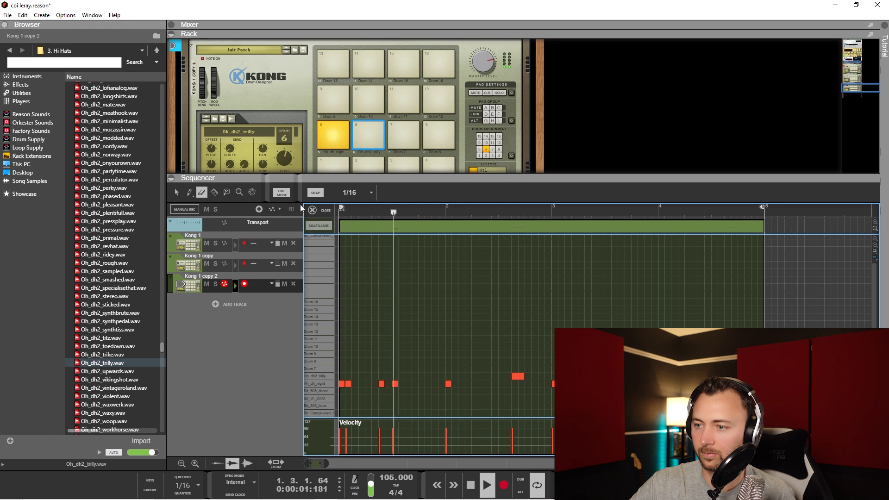
left_click(282, 194)
left_click_drag(703, 31, 685, 288)
scroll(665, 179, "down", 5)
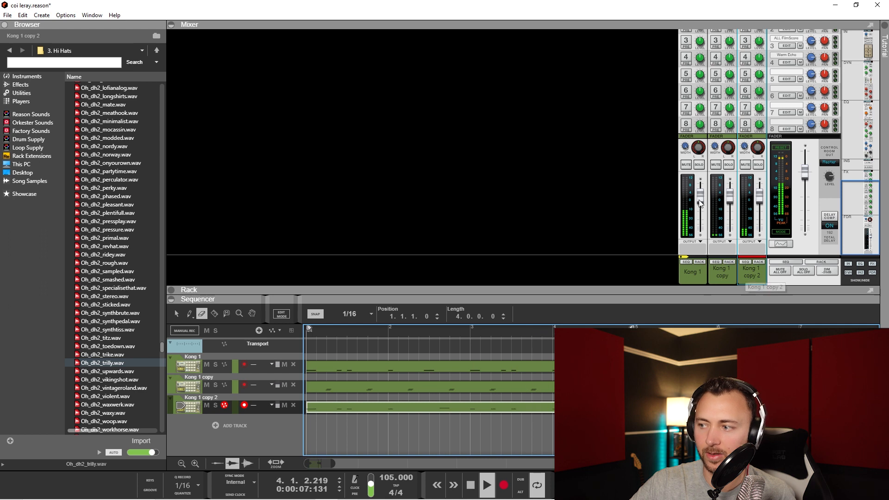
Step: Solo the Kong 1 kick track and insert an MClass Equalizer from the effects directly below its Kong in the rack
left_click_drag(484, 286, 464, 276)
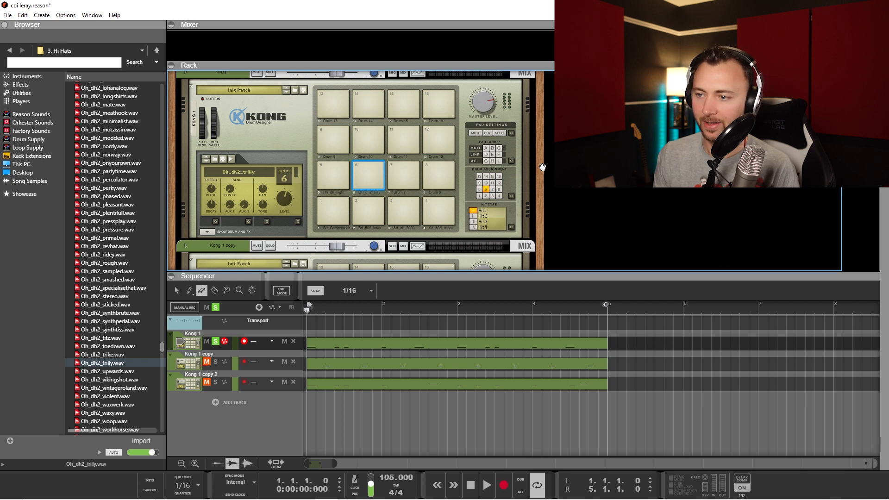
left_click(19, 85)
left_click_drag(162, 94, 162, 96)
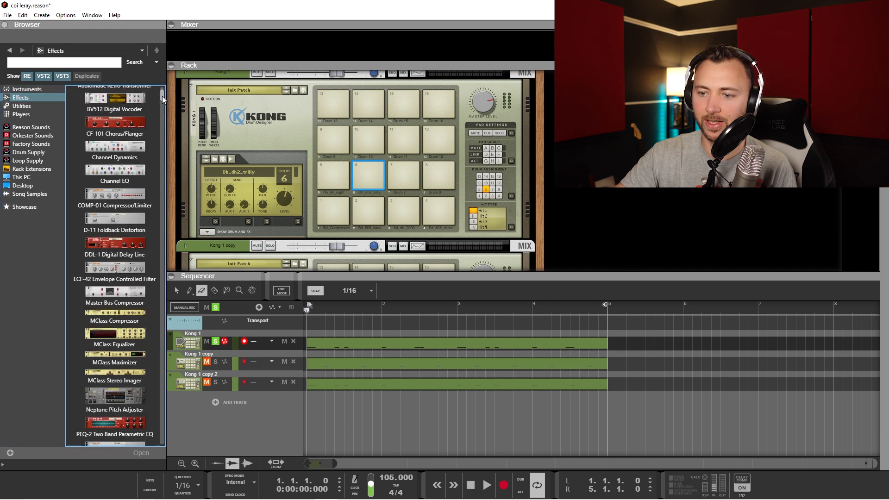
left_click_drag(113, 334, 442, 227)
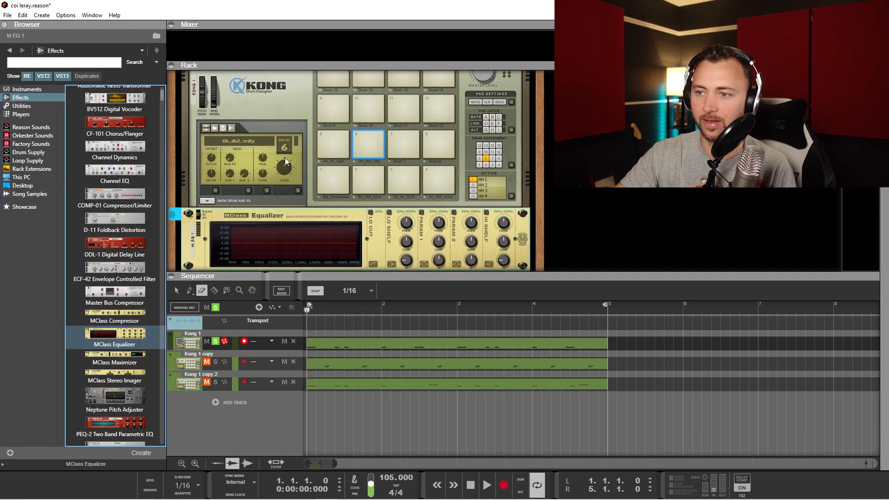
Step: Lower the MClass Equalizer's Parametric 1 frequency and cut its gain to about -6.6 dB during kick playback, then unsolo the kick and stop
left_click(342, 176)
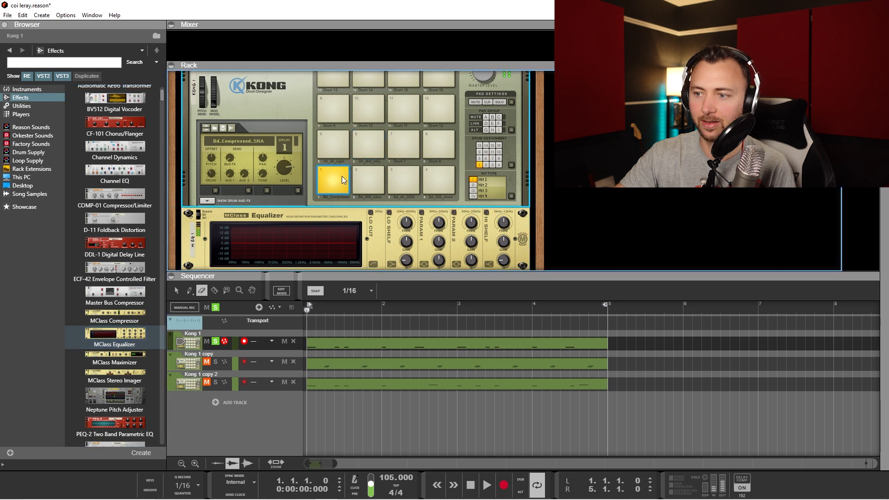
left_click(423, 213)
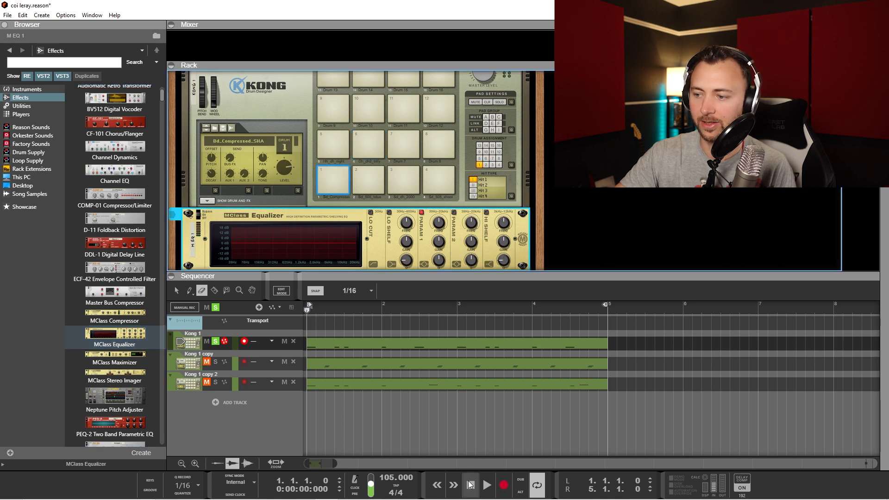
left_click(486, 485)
left_click_drag(438, 242, 441, 264)
left_click_drag(439, 224, 440, 228)
left_click_drag(440, 227, 440, 255)
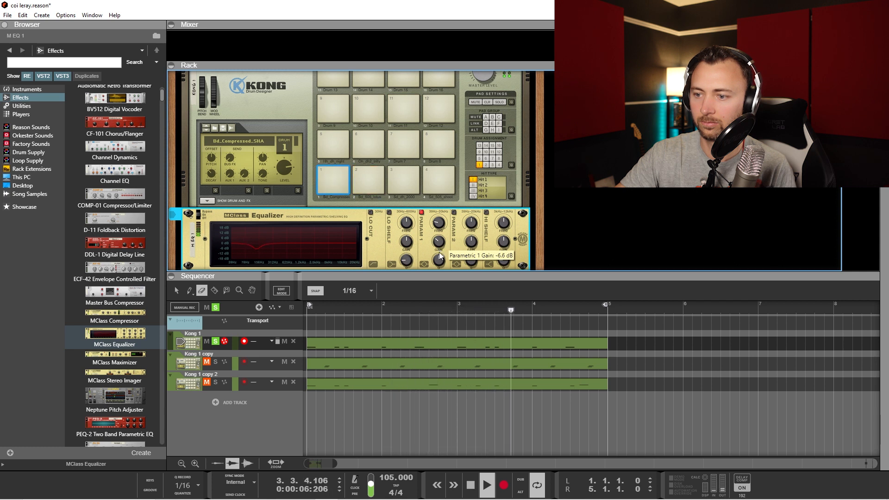
left_click(215, 341)
double_click(468, 482)
Step: Play the loop, solo the Kong 1 copy snare channel, and enable and adjust its send 1 to the ALL 1st Plate reverb
left_click_drag(516, 279, 517, 242)
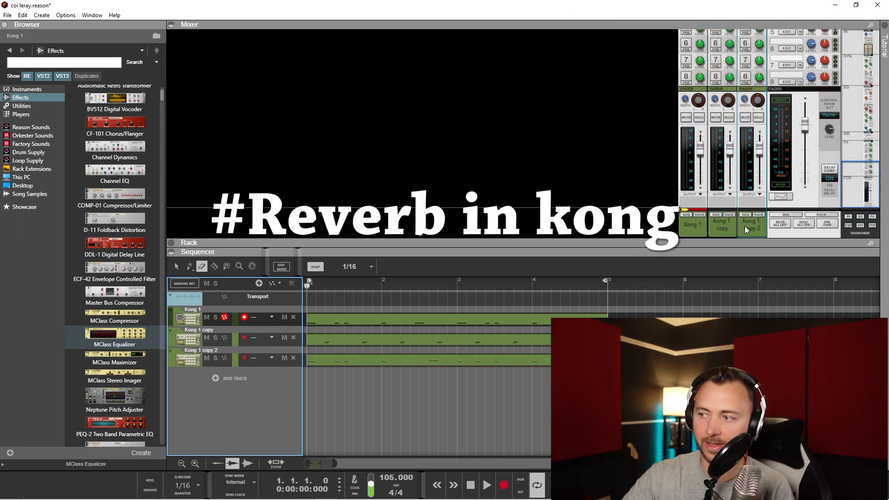
left_click(485, 485)
left_click(729, 117)
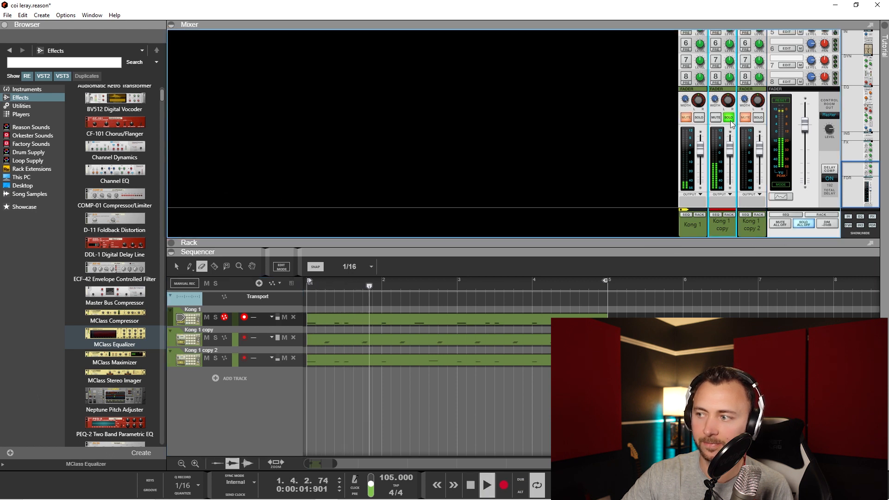
left_click_drag(859, 189, 859, 159)
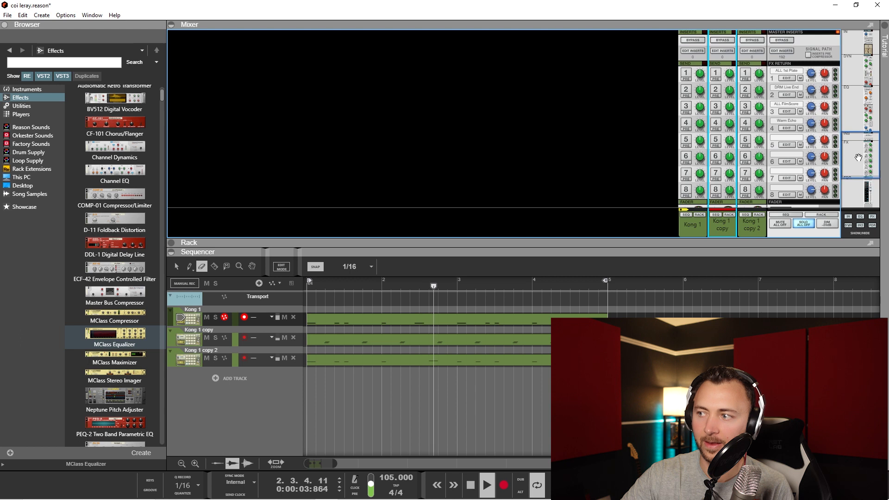
left_click(715, 73)
left_click_drag(729, 76, 730, 78)
Step: Open the ALL 1st Plate RV7000 MkII for editing, expand it in the rack, and set its decay to 62
left_click(787, 78)
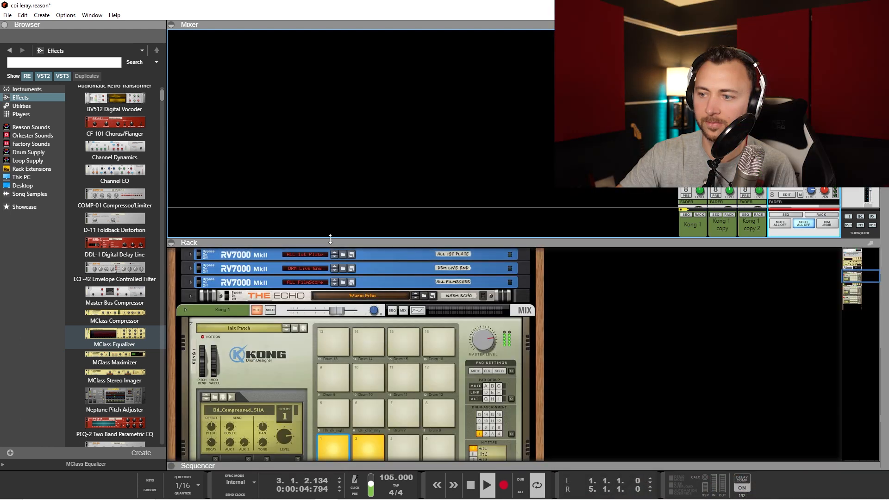
left_click_drag(330, 237, 329, 134)
left_click(192, 152)
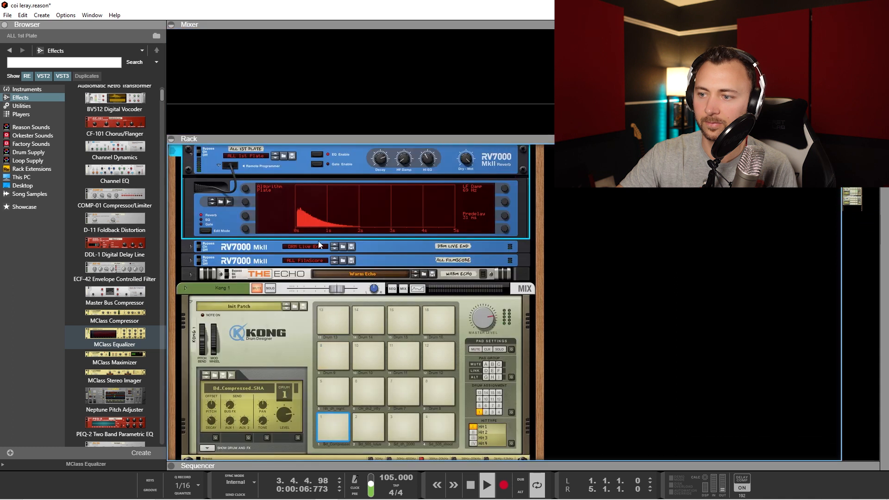
mouse_move(385, 169)
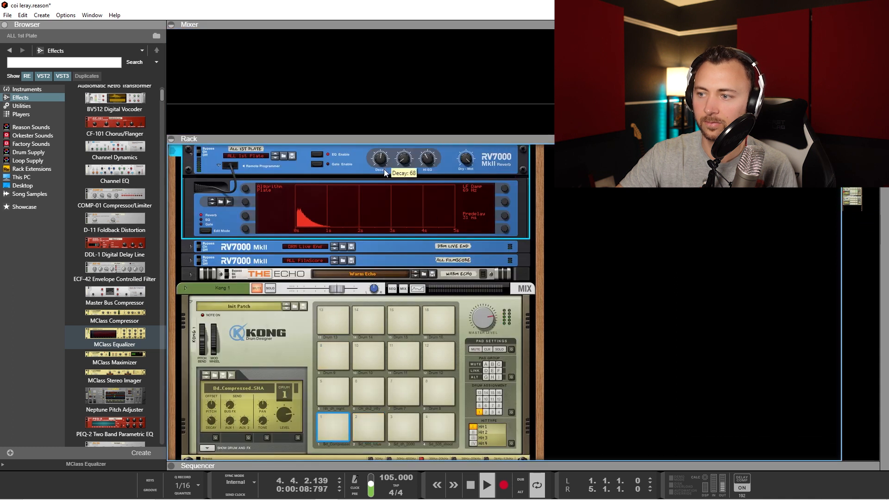
mouse_move(406, 156)
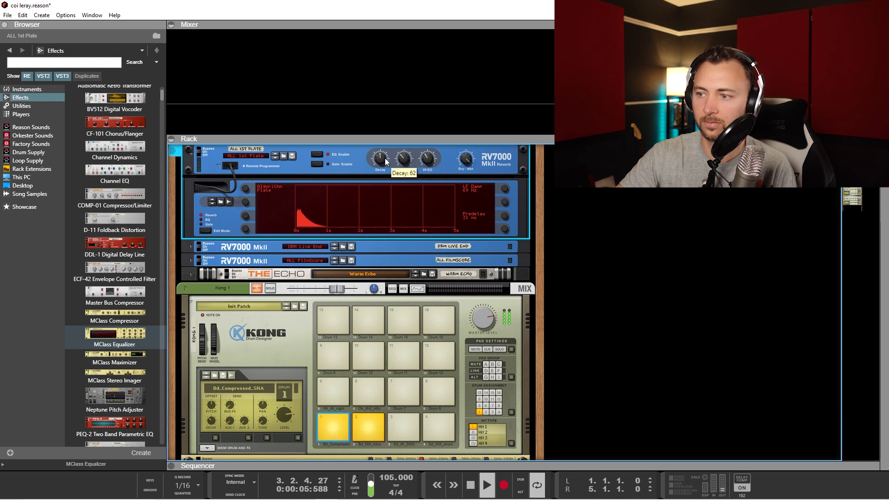
Step: Release the solo on the Kong 1 copy snare channel and stop playback at the start of the loop
left_click_drag(744, 139, 744, 209)
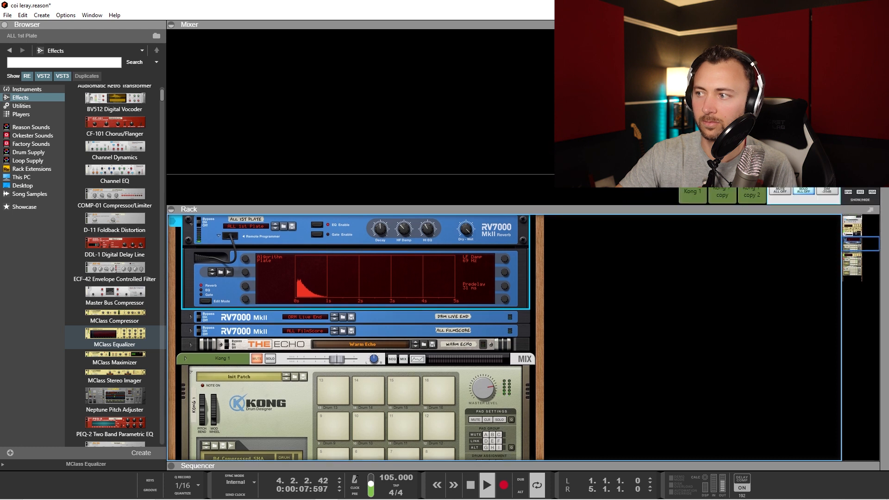
left_click(723, 162)
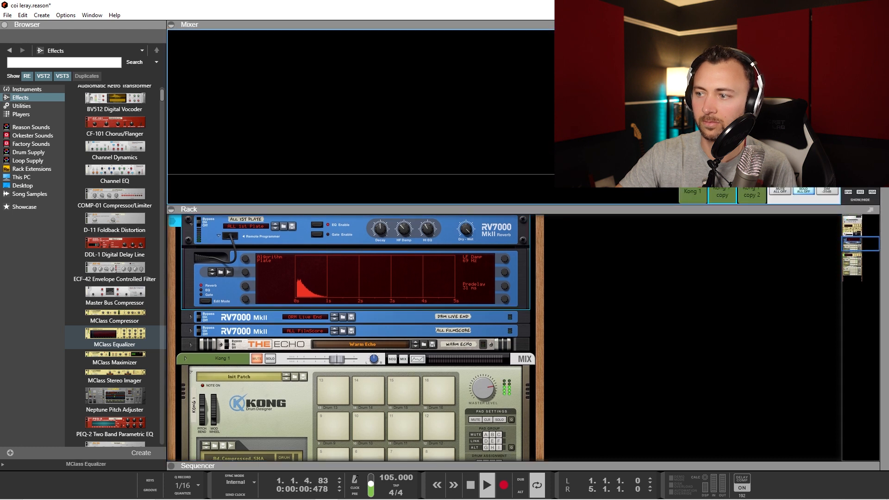
left_click_drag(497, 211, 497, 139)
left_click_drag(485, 466, 481, 227)
left_click(482, 484)
left_click(481, 484)
left_click(473, 485)
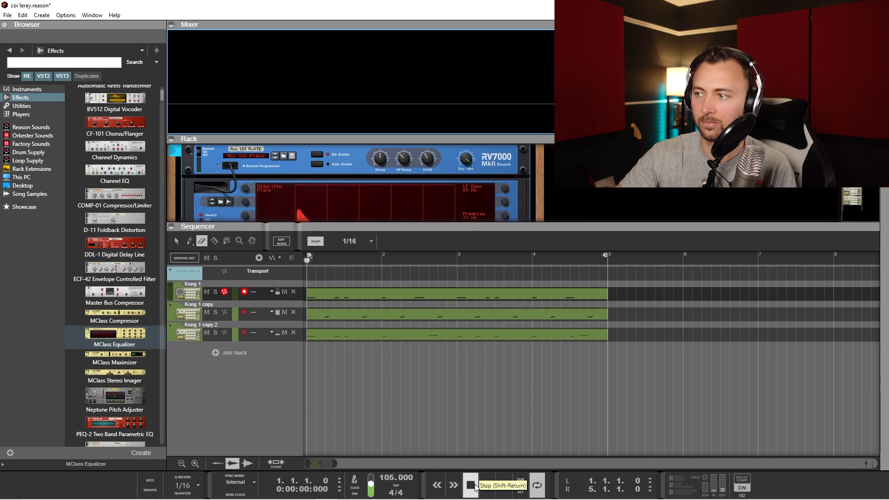
Step: Create a new output bus from the Kong 1 channel and route the Kong 1 copy and Kong 1 copy 2 channels to it
left_click_drag(404, 226, 405, 257)
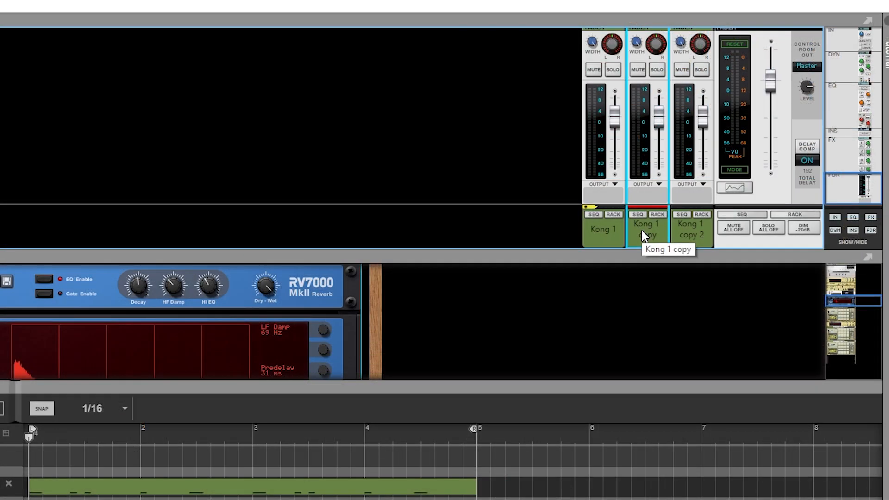
right_click(609, 196)
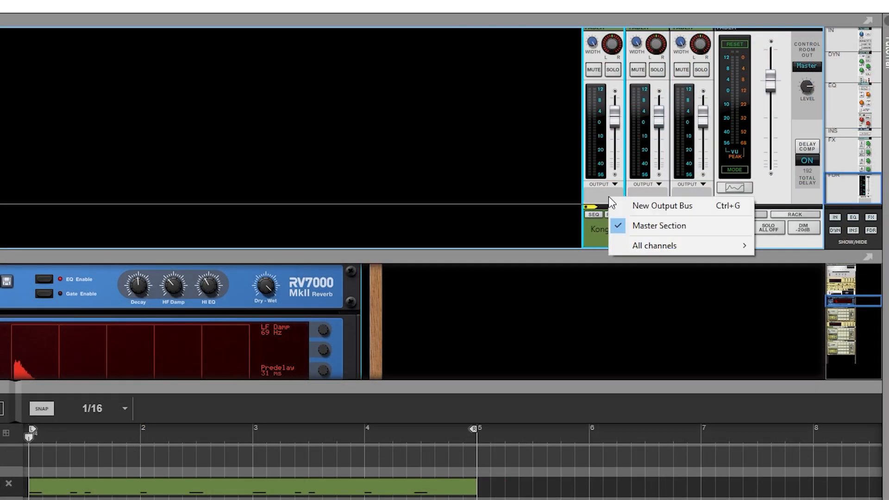
left_click(654, 209)
right_click(641, 194)
left_click(672, 220)
right_click(685, 206)
left_click(696, 220)
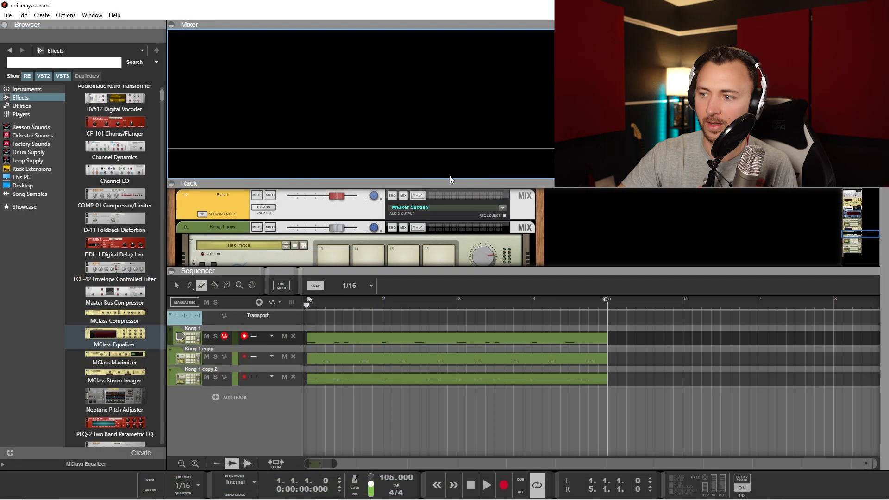
Step: Insert a Master Bus Compressor from the effects into the new drum bus in the rack
left_click_drag(449, 179, 449, 111)
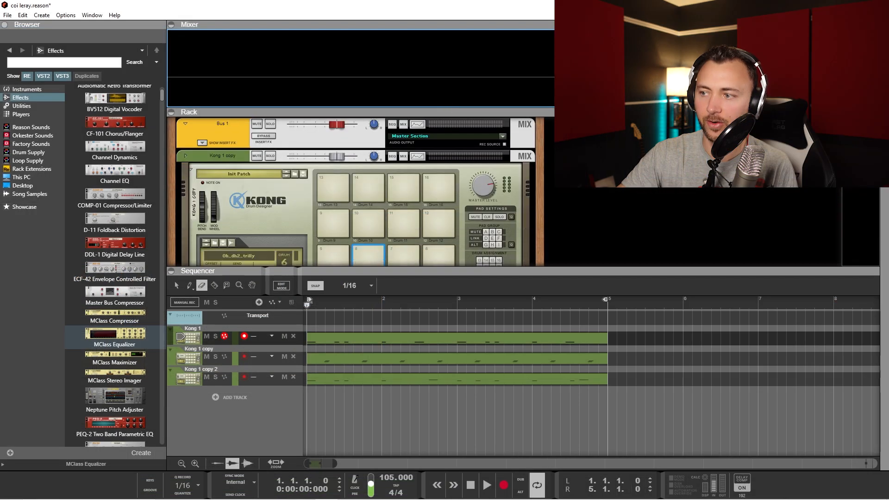
left_click_drag(541, 152, 546, 213)
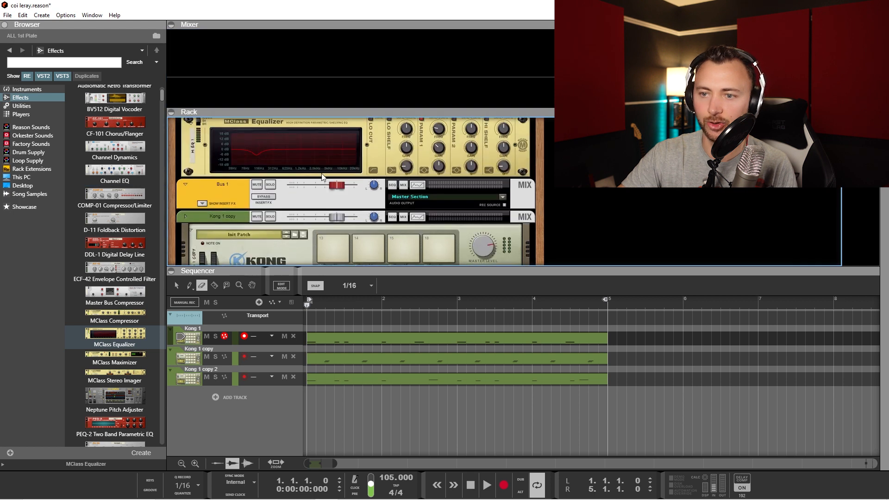
left_click(163, 95)
scroll(163, 98, "down", 3)
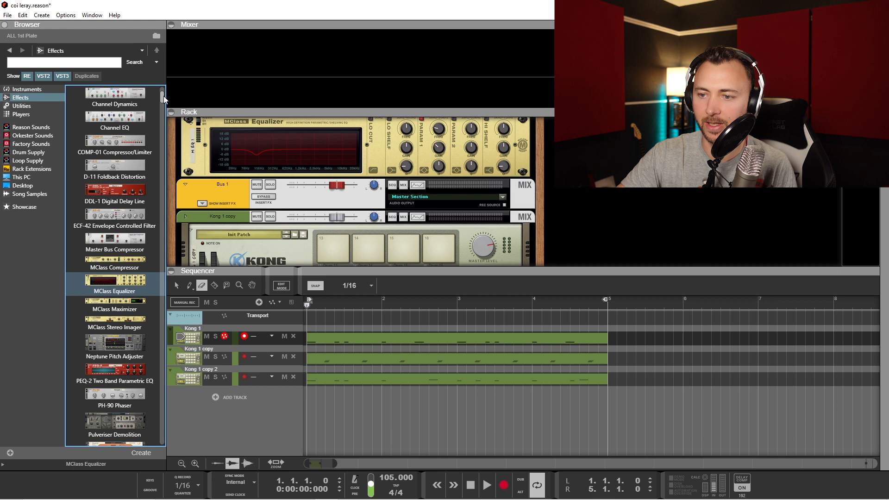
left_click_drag(113, 245, 377, 205)
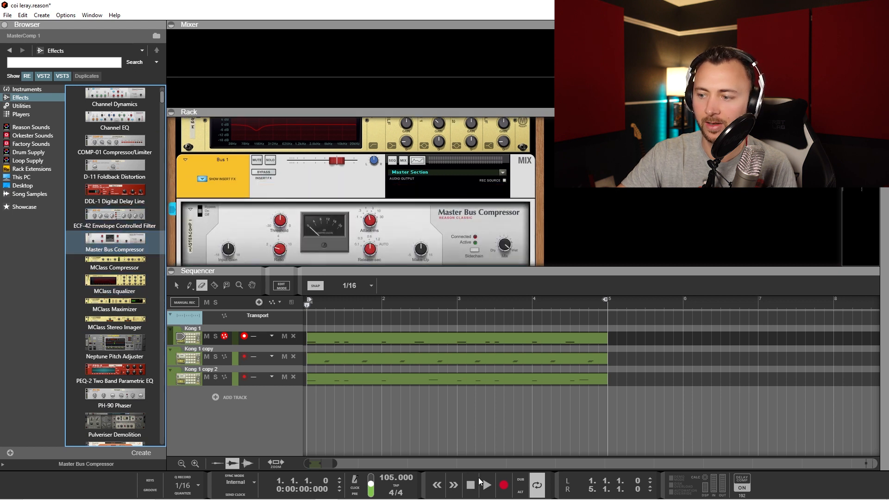
Step: Play the full drum loop through the Master Bus Compressor, examine its controls and gain reduction meter, and stop playback
left_click(487, 485)
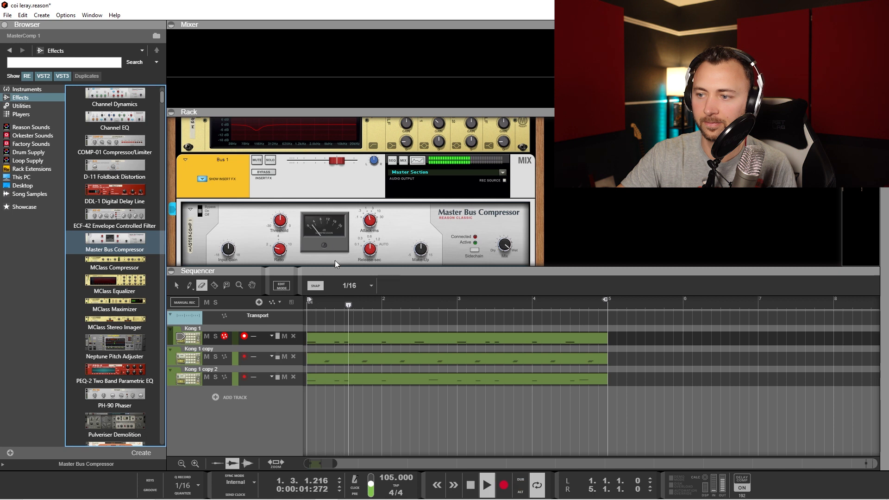
left_click_drag(339, 267, 340, 288)
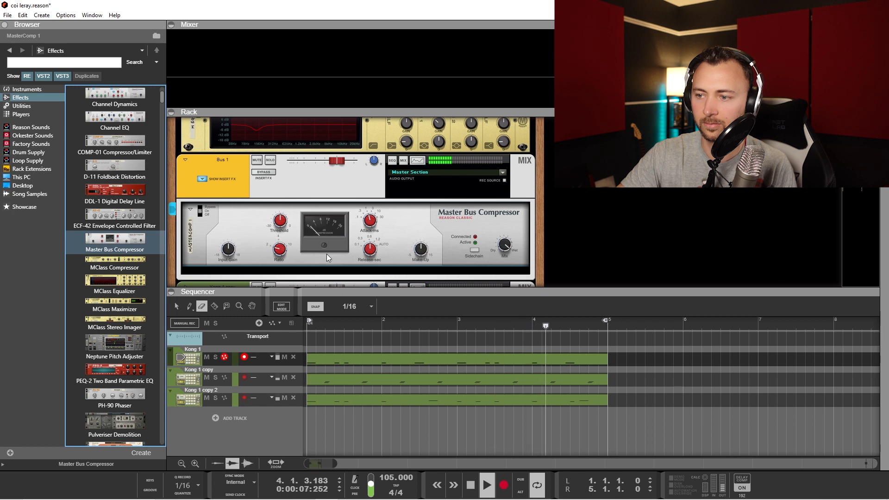
left_click(471, 485)
left_click(375, 268)
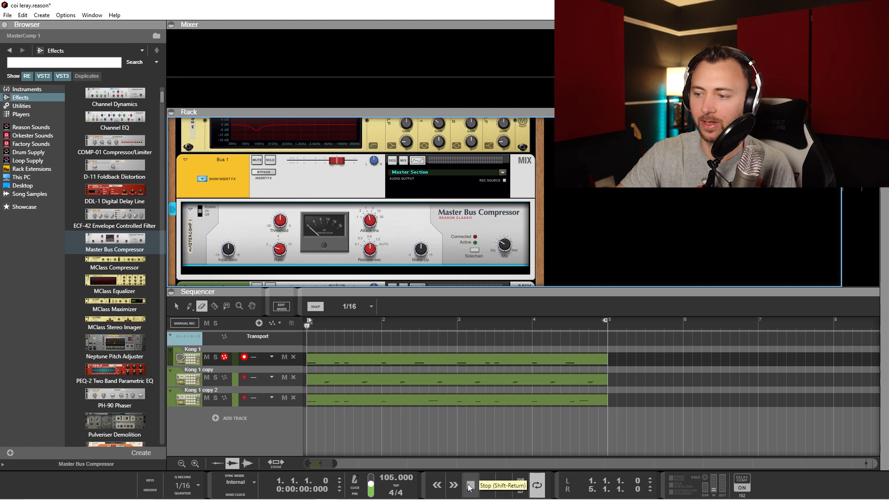
Step: Lower the Master Bus Compressor's threshold and set its ratio to 4:1 during drum loop playback
left_click(487, 484)
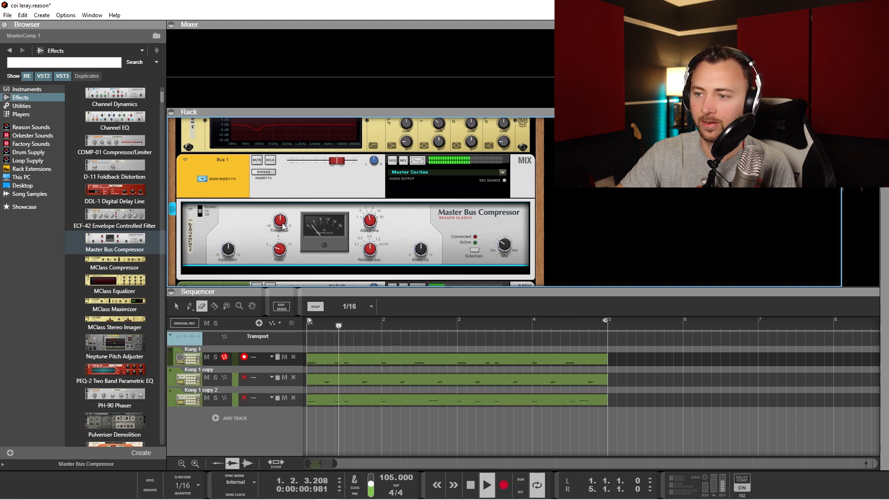
mouse_move(284, 237)
left_click_drag(283, 235, 281, 252)
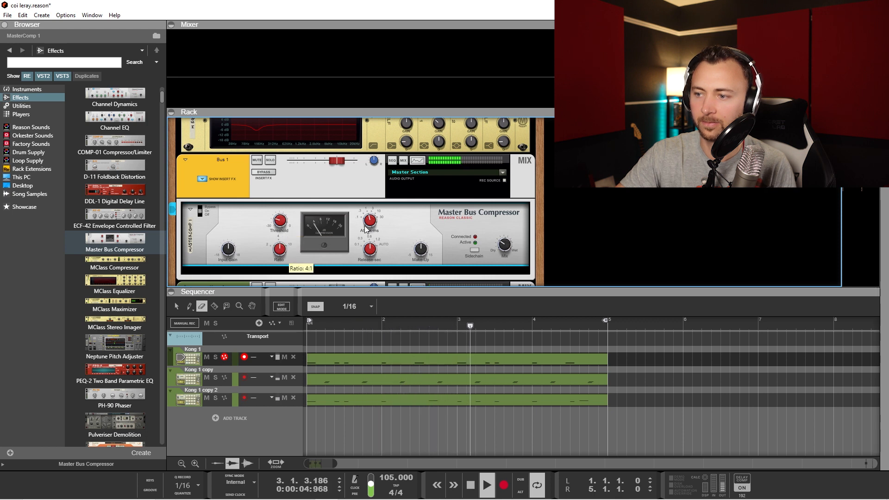
mouse_move(374, 219)
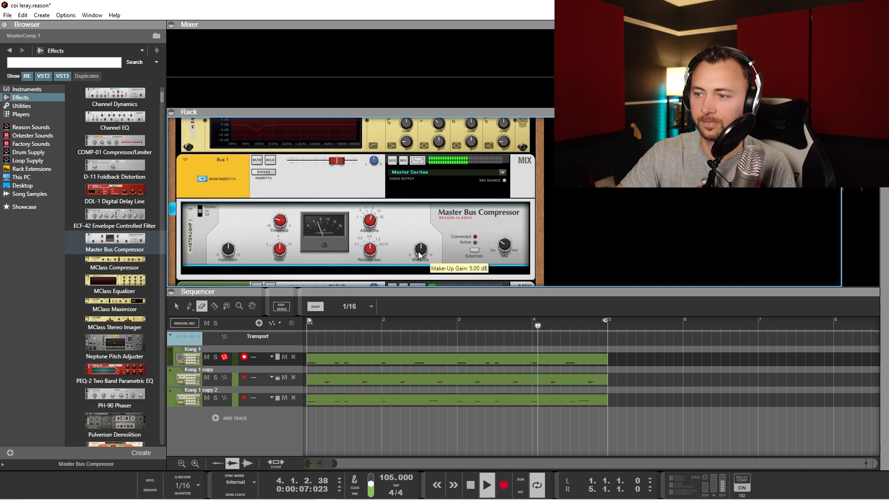